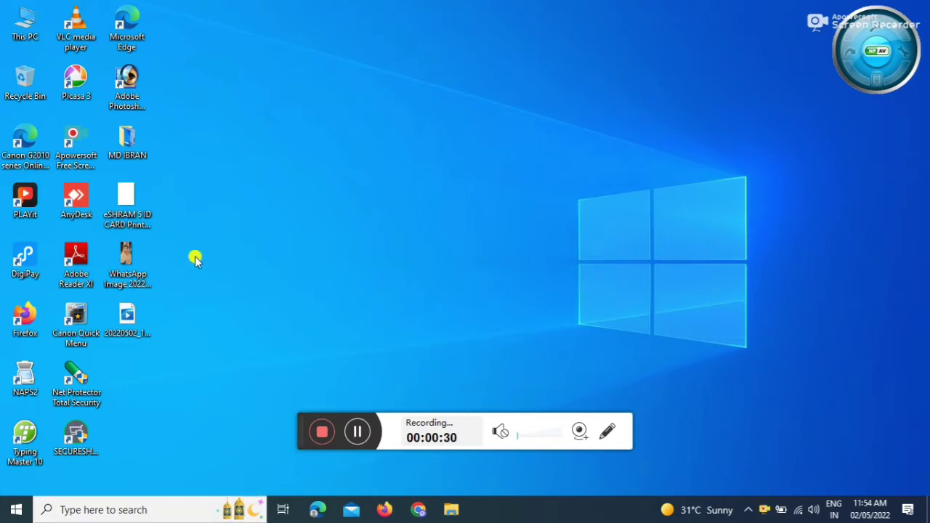
Step: Launch Adobe Photoshop from the desktop
{"action": "double_click", "coordinate": [129, 88]}
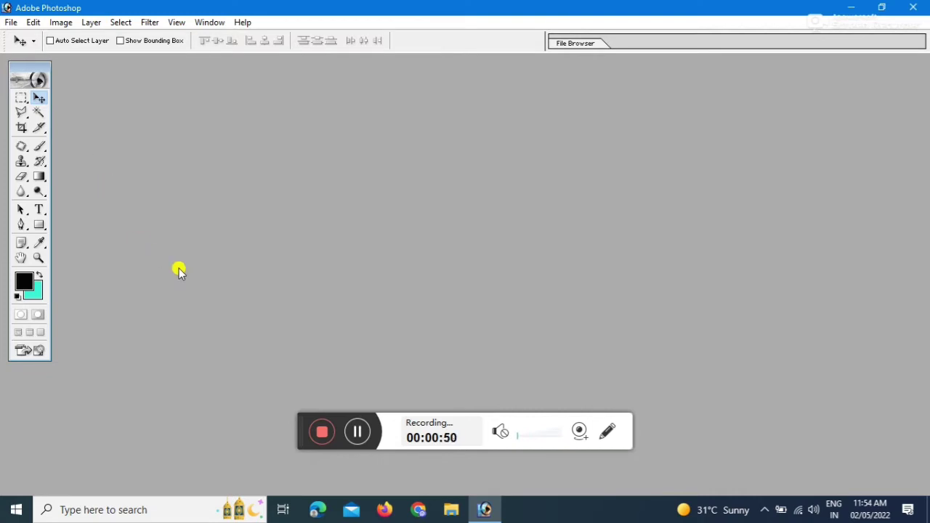
{"action": "left_click", "coordinate": [11, 22]}
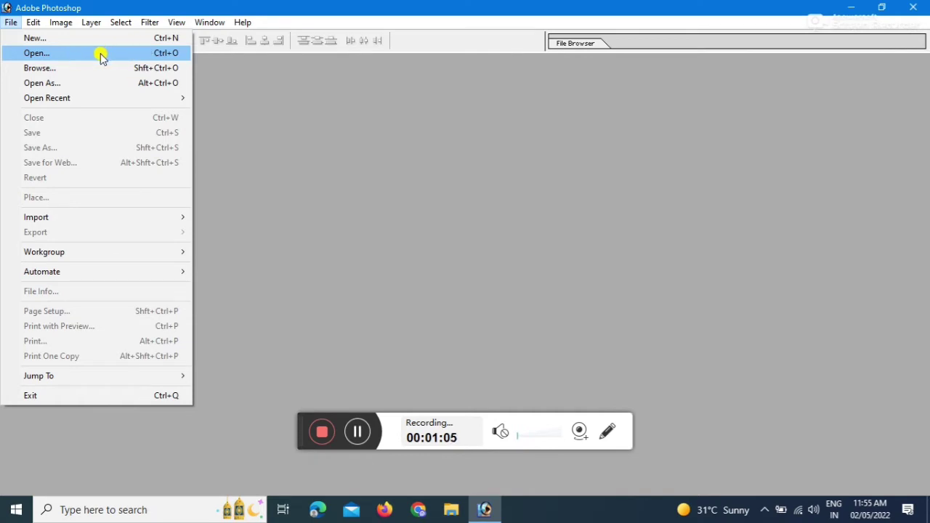
{"action": "left_click", "coordinate": [154, 54]}
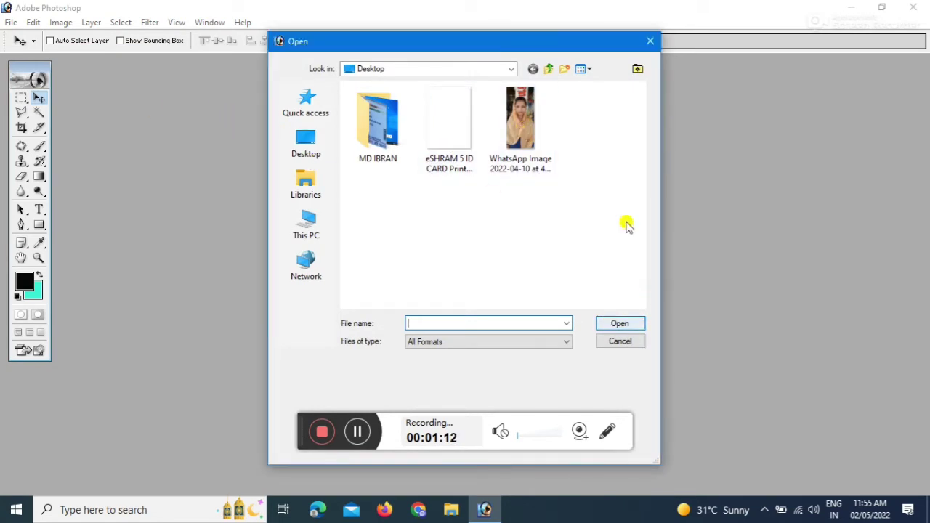
{"action": "left_click", "coordinate": [652, 44]}
{"action": "double_click", "coordinate": [362, 208]}
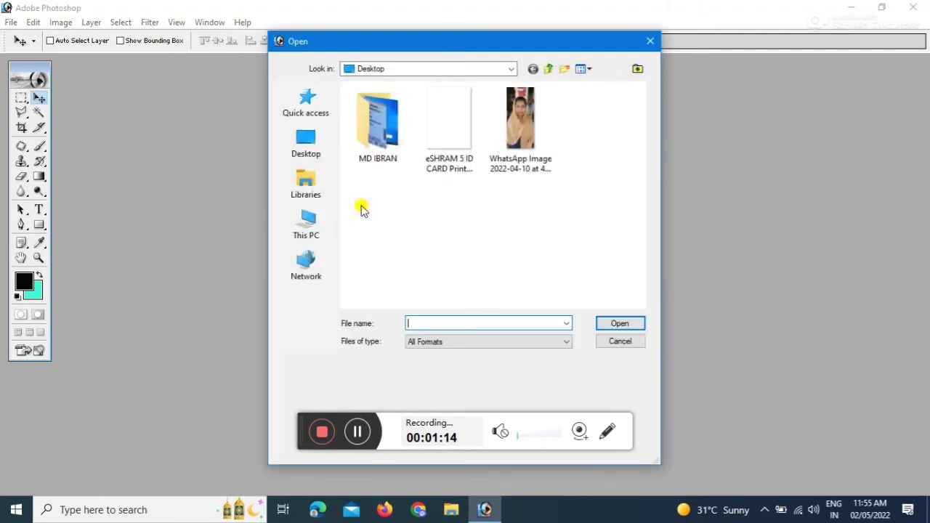
{"action": "left_click", "coordinate": [652, 42]}
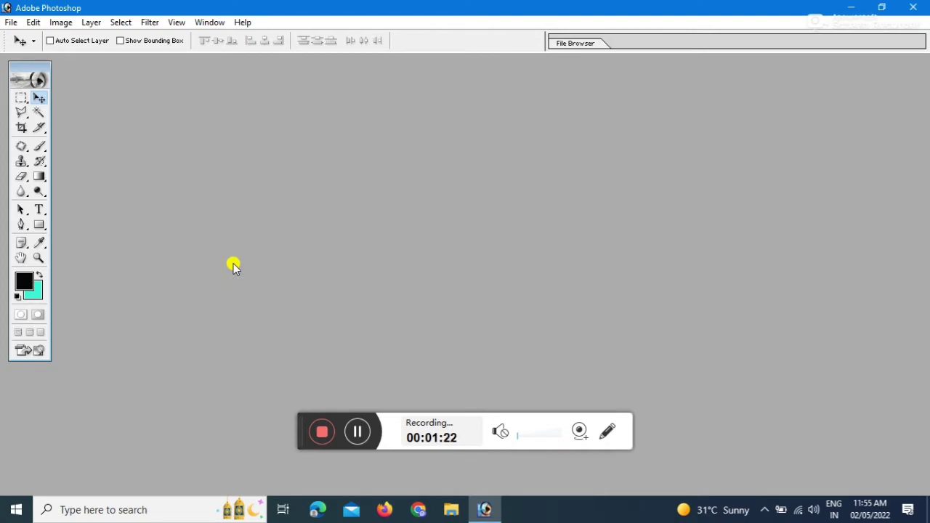
Step: Open the portrait WhatsApp Image 2022-04-10 at 4.10.28 PM.jpeg and maximize its document window
{"action": "double_click", "coordinate": [335, 250]}
{"action": "double_click", "coordinate": [503, 130]}
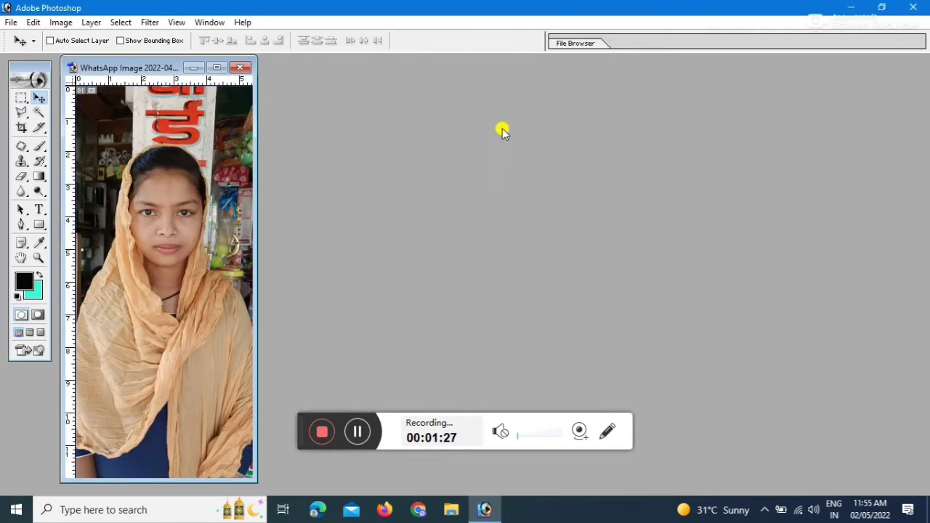
{"action": "double_click", "coordinate": [157, 68]}
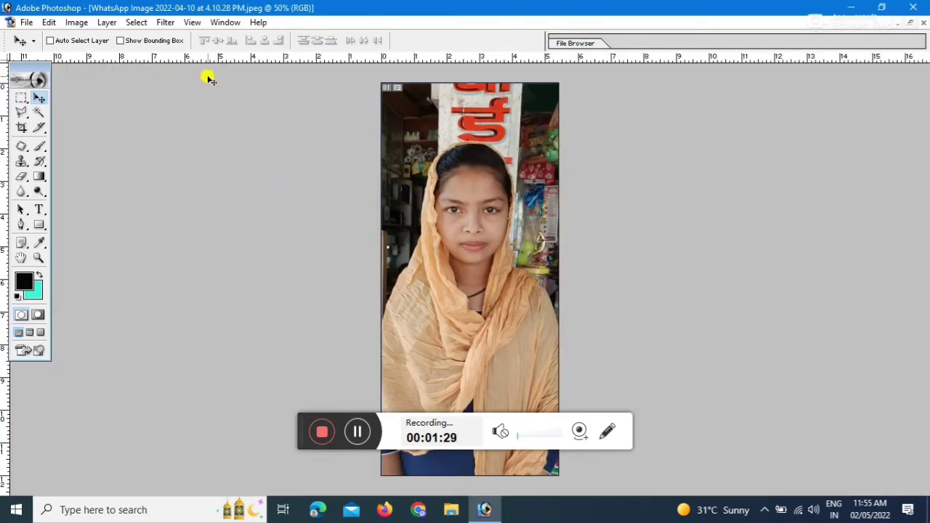
{"action": "left_click", "coordinate": [22, 128]}
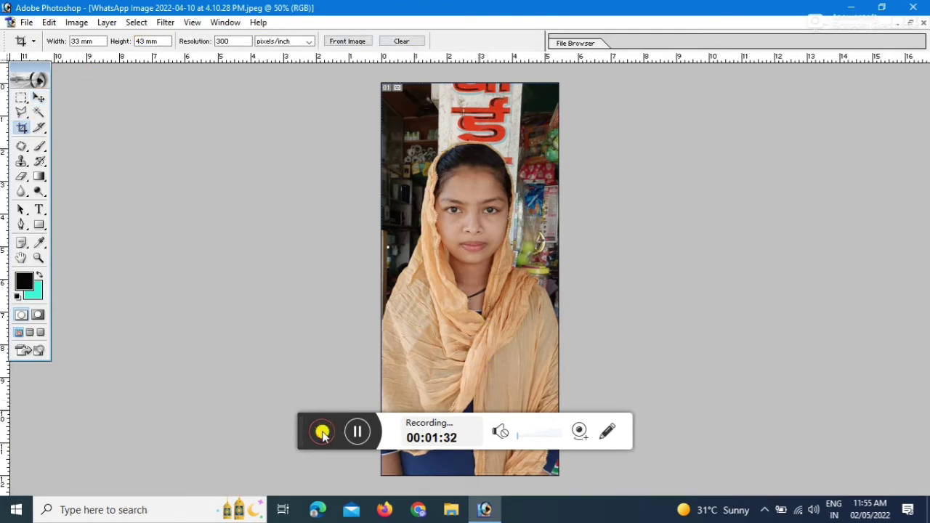
{"action": "left_click", "coordinate": [611, 433]}
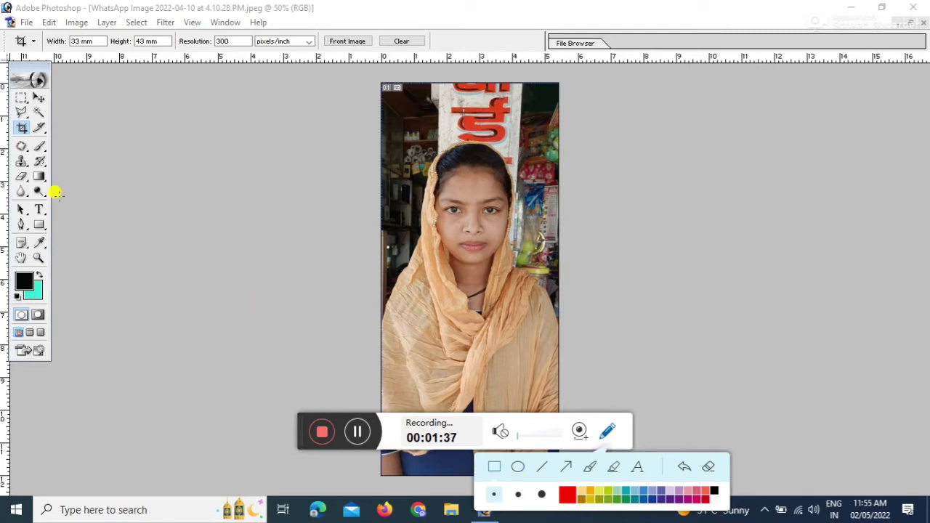
{"action": "mouse_move", "coordinate": [10, 115]}
{"action": "left_mouse_down"}
{"action": "mouse_move", "coordinate": [21, 137]}
{"action": "mouse_move", "coordinate": [32, 137]}
{"action": "left_mouse_up"}
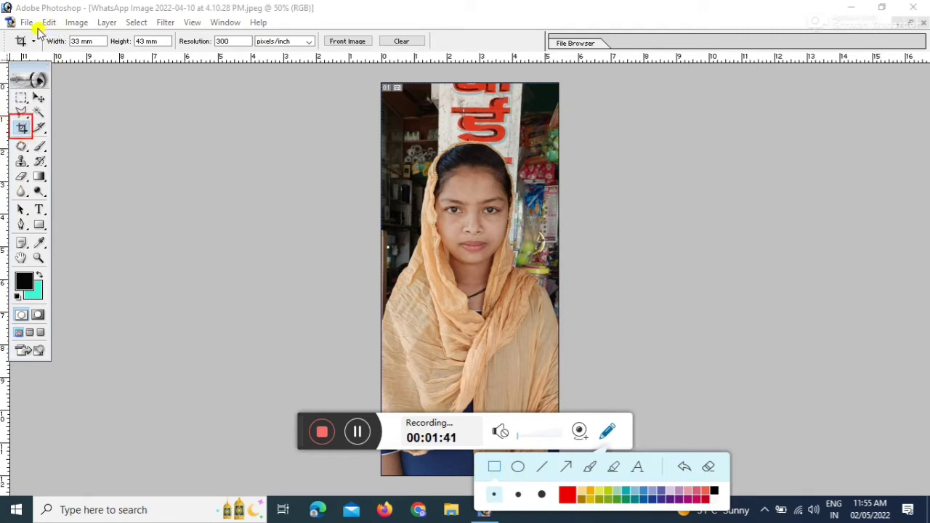
{"action": "mouse_move", "coordinate": [38, 29]}
{"action": "left_mouse_down"}
{"action": "mouse_move", "coordinate": [87, 62]}
{"action": "mouse_move", "coordinate": [255, 56]}
{"action": "left_mouse_up"}
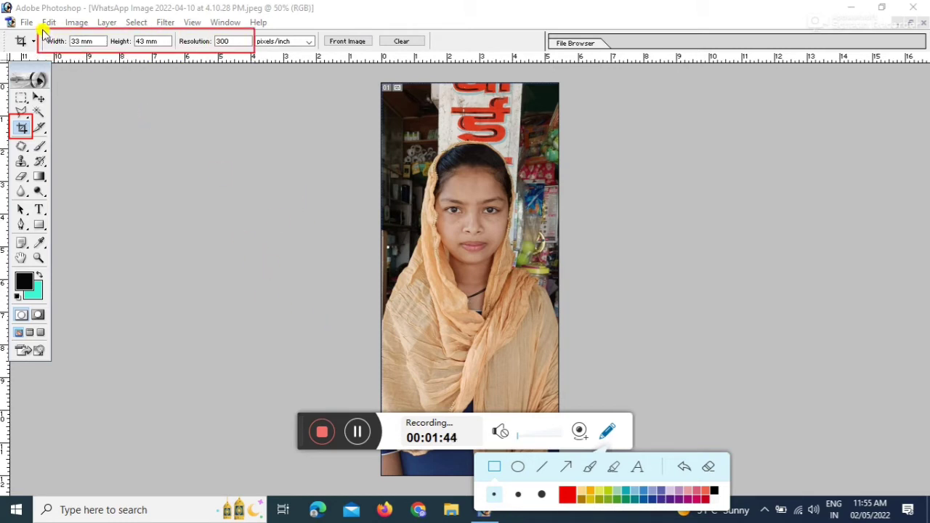
{"action": "mouse_move", "coordinate": [43, 33]}
{"action": "left_mouse_down"}
{"action": "mouse_move", "coordinate": [51, 42]}
{"action": "mouse_move", "coordinate": [42, 30]}
{"action": "left_mouse_up"}
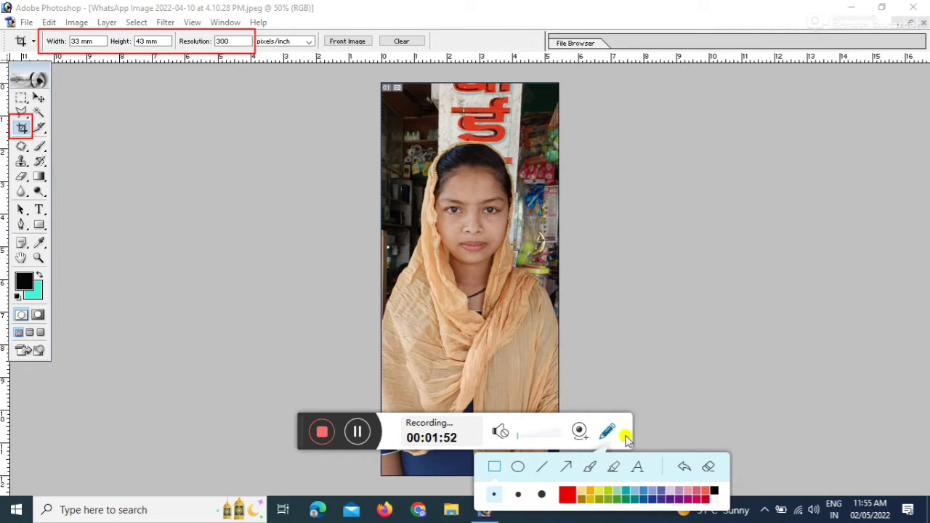
{"action": "left_click", "coordinate": [709, 465]}
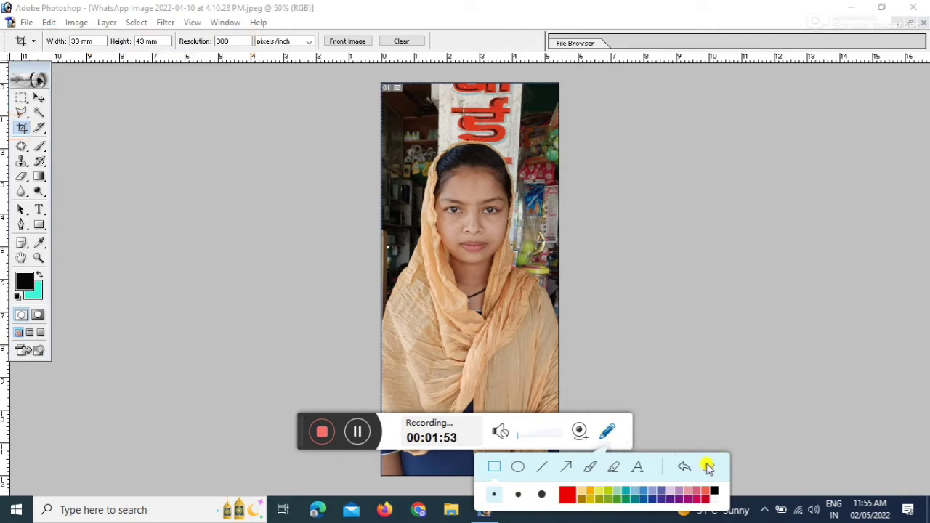
{"action": "left_click", "coordinate": [609, 432]}
Step: Crop the portrait to 33 × 43 mm at 300 pixels/inch, framing the head and shoulders across the full photo width
{"action": "left_click", "coordinate": [22, 128]}
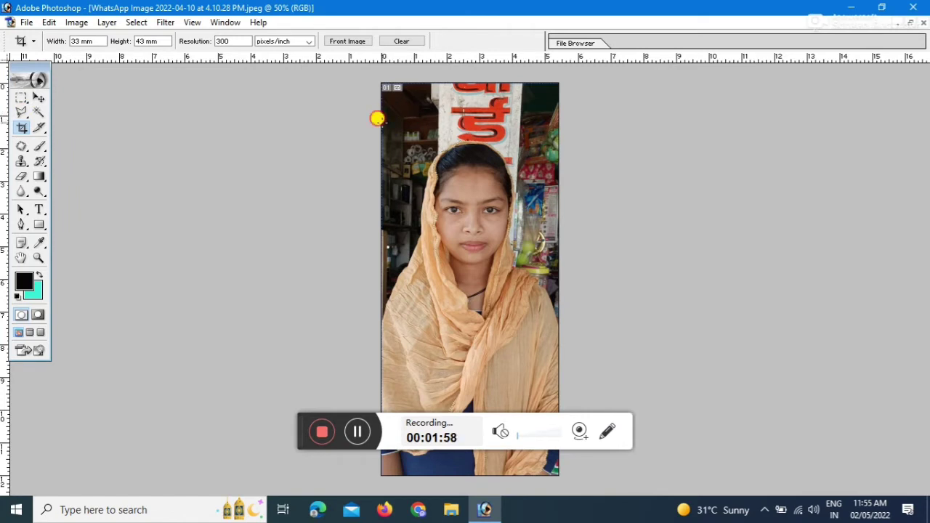
{"action": "left_click_drag", "start_coordinate": [378, 118], "coordinate": [575, 447]}
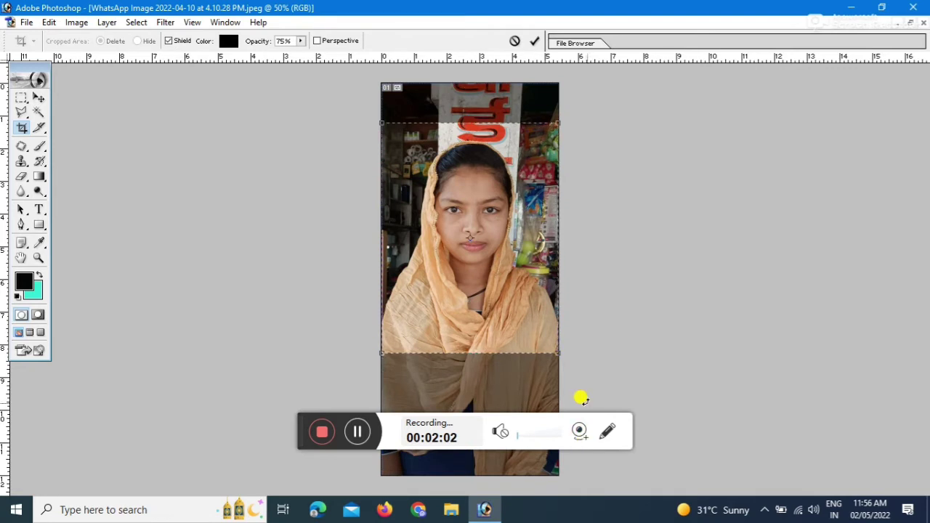
{"action": "left_click", "coordinate": [535, 42]}
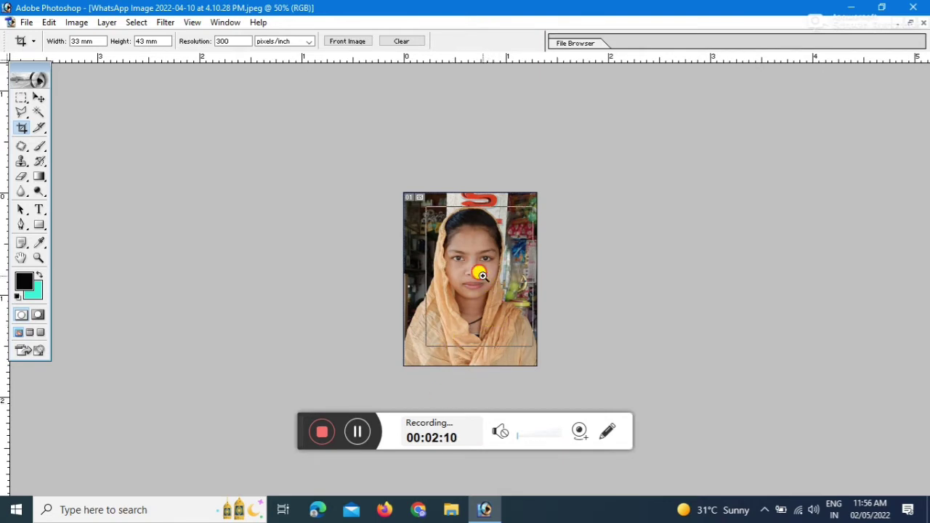
{"action": "key", "text": "ctrl+plus"}
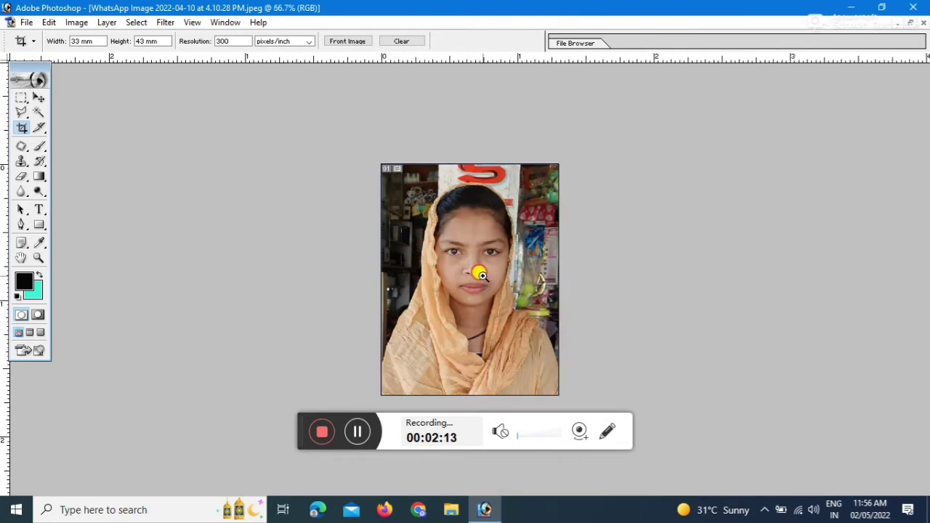
{"action": "key", "text": "ctrl+plus"}
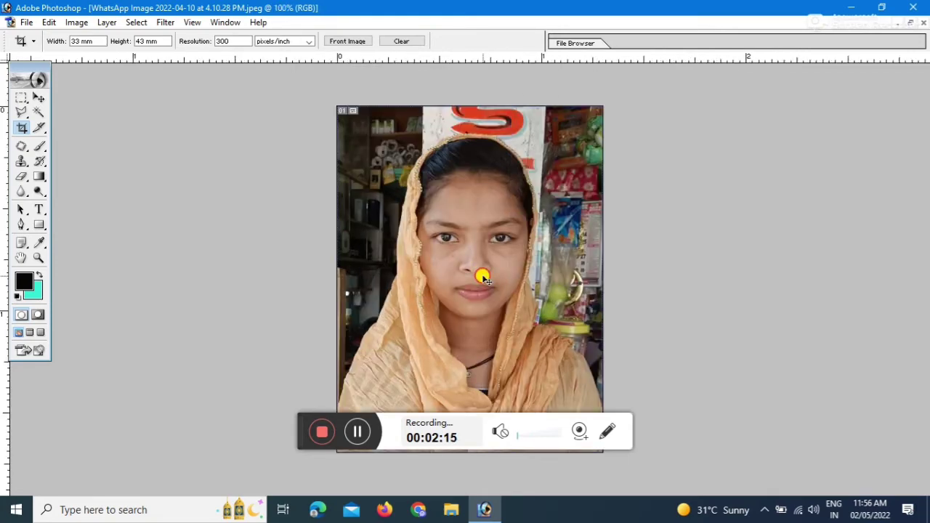
{"action": "left_click", "coordinate": [479, 274]}
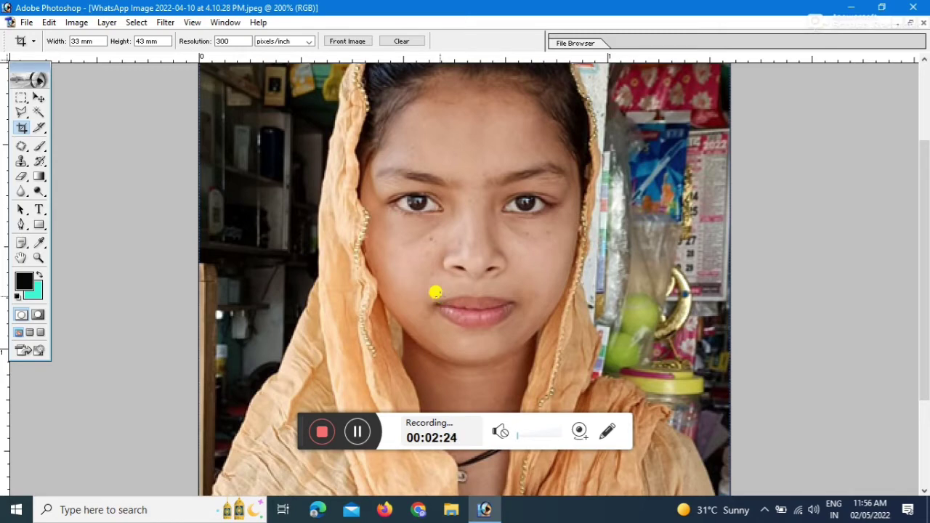
{"action": "key", "text": "i"}
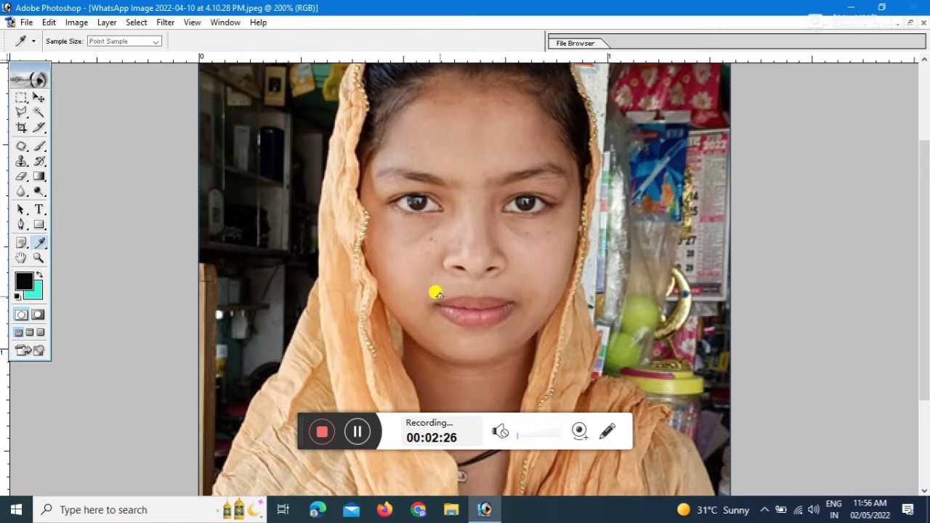
{"action": "key", "text": "ctrl+m"}
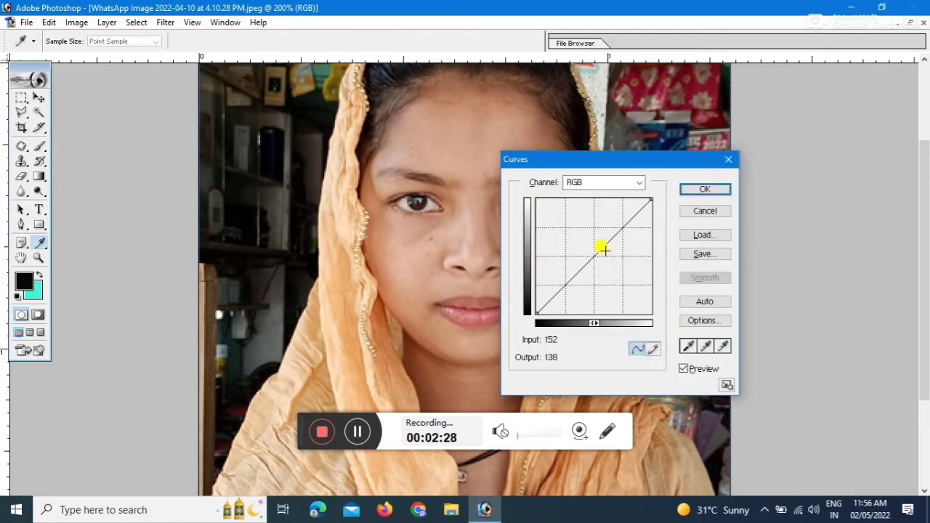
{"action": "left_click", "coordinate": [728, 158]}
{"action": "key", "text": "c"}
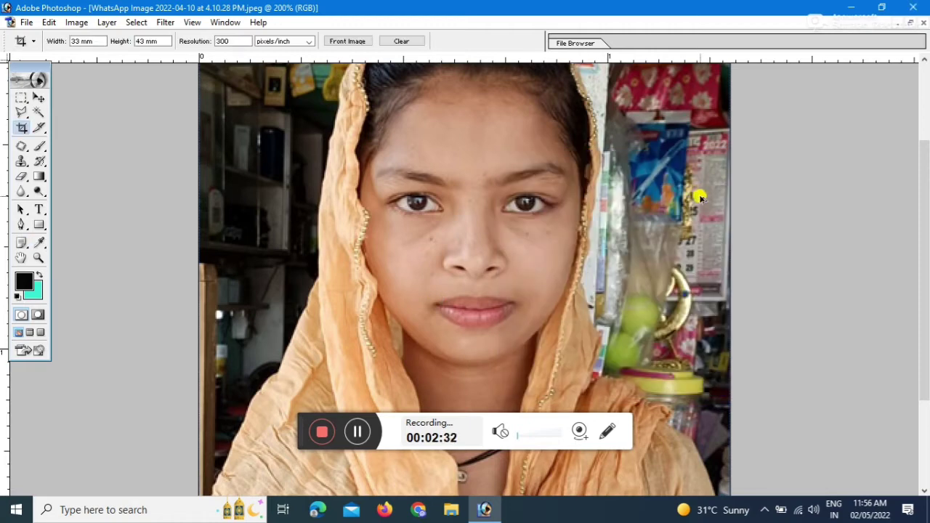
Step: Brighten the portrait with a Curves adjustment that raises the midtones of the RGB channel
{"action": "key", "text": "i"}
{"action": "key", "text": "ctrl+m"}
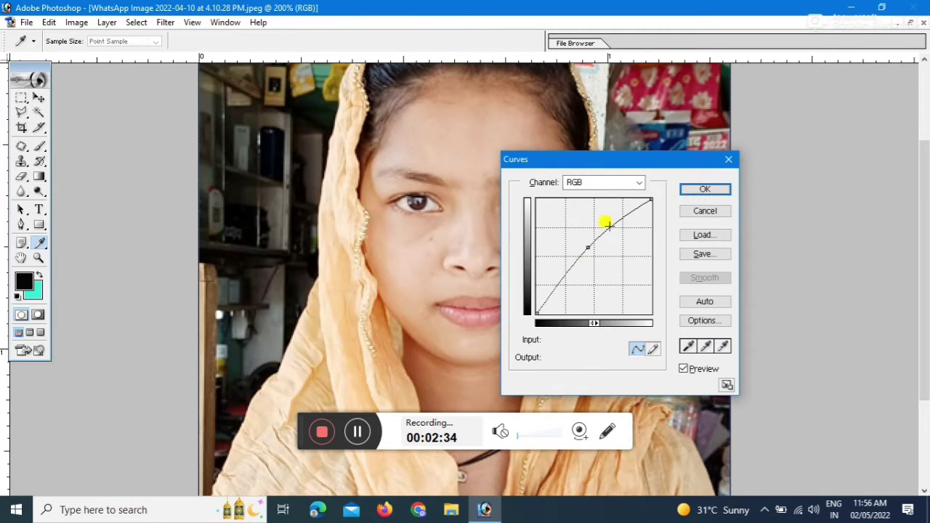
{"action": "left_click", "coordinate": [704, 189]}
{"action": "key", "text": "c"}
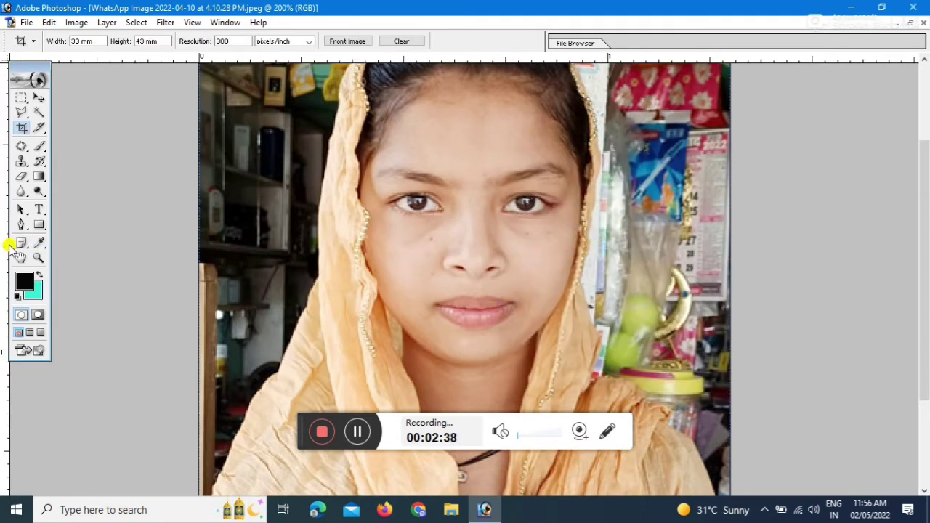
Step: Sample the cheek's skin tone as the foreground color and set the Brush to 30% opacity and 17% flow
{"action": "left_click", "coordinate": [38, 244]}
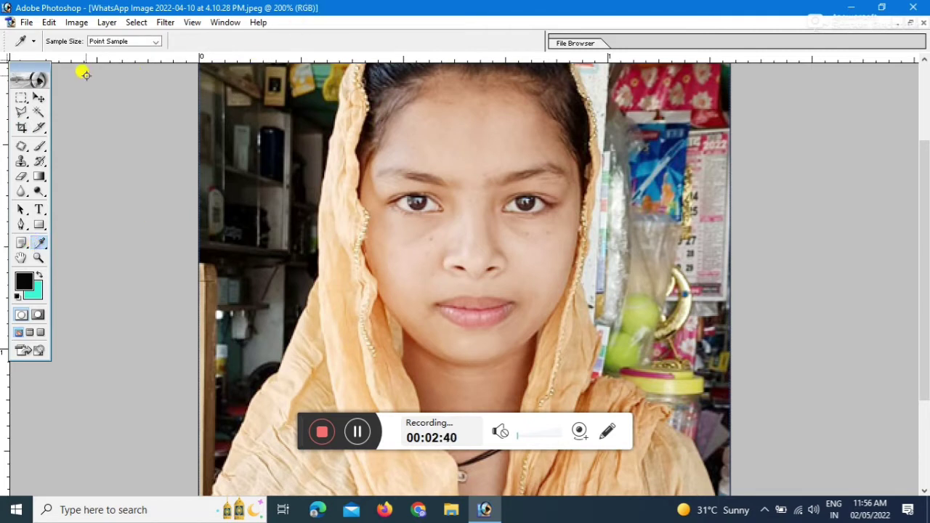
{"action": "left_click", "coordinate": [403, 261]}
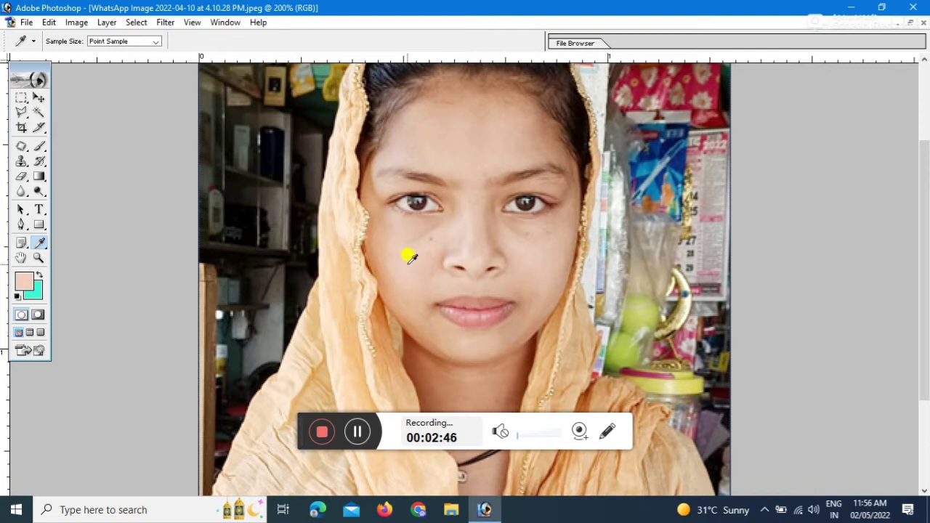
{"action": "left_click", "coordinate": [39, 147]}
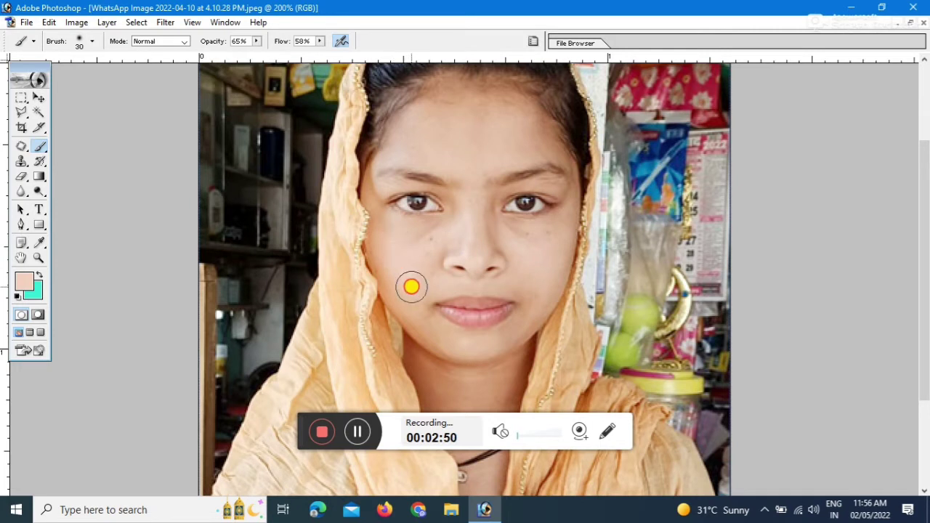
{"action": "left_click", "coordinate": [256, 42]}
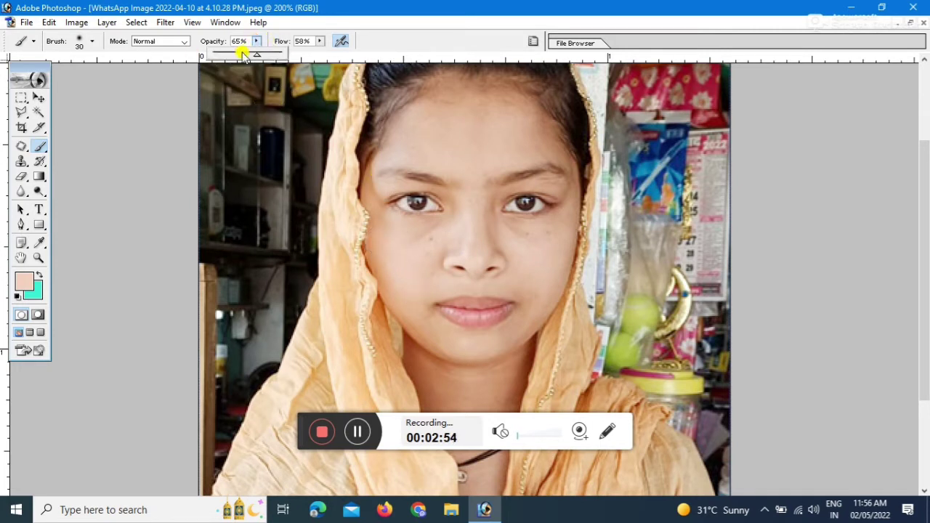
{"action": "left_click", "coordinate": [320, 41]}
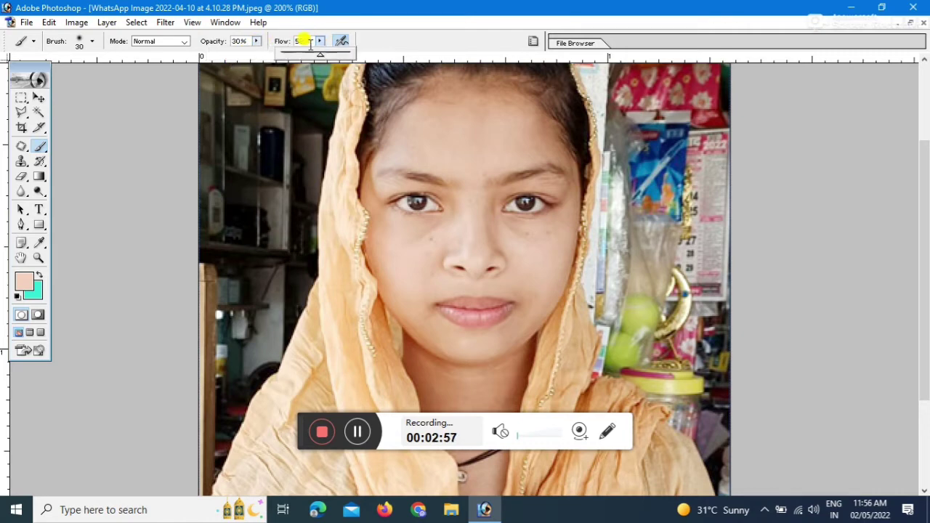
Step: Paint the sampled skin tone softly over the face from the forehead down to the chin and neck
{"action": "left_click", "coordinate": [444, 123]}
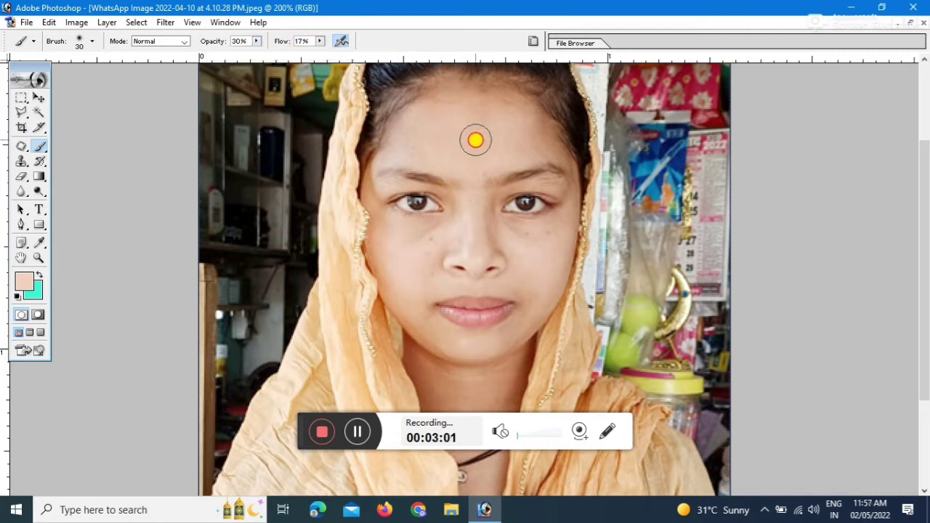
{"action": "mouse_move", "coordinate": [482, 131]}
{"action": "left_mouse_down"}
{"action": "mouse_move", "coordinate": [496, 152]}
{"action": "mouse_move", "coordinate": [533, 107]}
{"action": "mouse_move", "coordinate": [547, 117]}
{"action": "mouse_move", "coordinate": [580, 210]}
{"action": "mouse_move", "coordinate": [543, 318]}
{"action": "mouse_move", "coordinate": [543, 242]}
{"action": "mouse_move", "coordinate": [499, 226]}
{"action": "mouse_move", "coordinate": [534, 231]}
{"action": "mouse_move", "coordinate": [473, 256]}
{"action": "mouse_move", "coordinate": [439, 229]}
{"action": "mouse_move", "coordinate": [438, 253]}
{"action": "mouse_move", "coordinate": [453, 223]}
{"action": "mouse_move", "coordinate": [493, 234]}
{"action": "mouse_move", "coordinate": [495, 243]}
{"action": "mouse_move", "coordinate": [503, 225]}
{"action": "mouse_move", "coordinate": [489, 174]}
{"action": "mouse_move", "coordinate": [473, 187]}
{"action": "mouse_move", "coordinate": [429, 128]}
{"action": "mouse_move", "coordinate": [392, 157]}
{"action": "mouse_move", "coordinate": [428, 167]}
{"action": "mouse_move", "coordinate": [539, 289]}
{"action": "mouse_move", "coordinate": [538, 311]}
{"action": "mouse_move", "coordinate": [458, 384]}
{"action": "mouse_move", "coordinate": [433, 378]}
{"action": "mouse_move", "coordinate": [414, 356]}
{"action": "mouse_move", "coordinate": [420, 373]}
{"action": "mouse_move", "coordinate": [459, 392]}
{"action": "mouse_move", "coordinate": [415, 375]}
{"action": "mouse_move", "coordinate": [434, 408]}
{"action": "mouse_move", "coordinate": [484, 400]}
{"action": "mouse_move", "coordinate": [415, 380]}
{"action": "mouse_move", "coordinate": [421, 356]}
{"action": "mouse_move", "coordinate": [506, 379]}
{"action": "mouse_move", "coordinate": [543, 351]}
{"action": "mouse_move", "coordinate": [518, 408]}
{"action": "mouse_move", "coordinate": [520, 372]}
{"action": "mouse_move", "coordinate": [515, 378]}
{"action": "mouse_move", "coordinate": [515, 407]}
{"action": "mouse_move", "coordinate": [536, 359]}
{"action": "mouse_move", "coordinate": [494, 413]}
{"action": "mouse_move", "coordinate": [457, 410]}
{"action": "mouse_move", "coordinate": [417, 350]}
{"action": "mouse_move", "coordinate": [452, 371]}
{"action": "mouse_move", "coordinate": [434, 364]}
{"action": "mouse_move", "coordinate": [507, 359]}
{"action": "mouse_move", "coordinate": [550, 334]}
{"action": "mouse_move", "coordinate": [497, 388]}
{"action": "mouse_move", "coordinate": [491, 318]}
{"action": "mouse_move", "coordinate": [442, 359]}
{"action": "left_mouse_up"}
{"action": "left_click", "coordinate": [458, 383]}
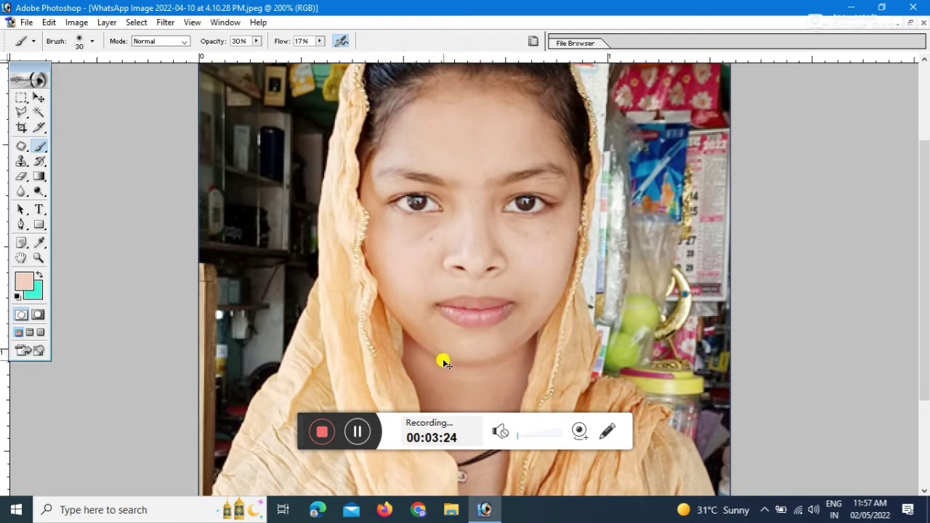
Step: Outline the subject's scarf and shoulders with the Polygonal Lasso and clear the surrounding background to the turquoise background color
{"action": "key", "text": "ctrl+minus"}
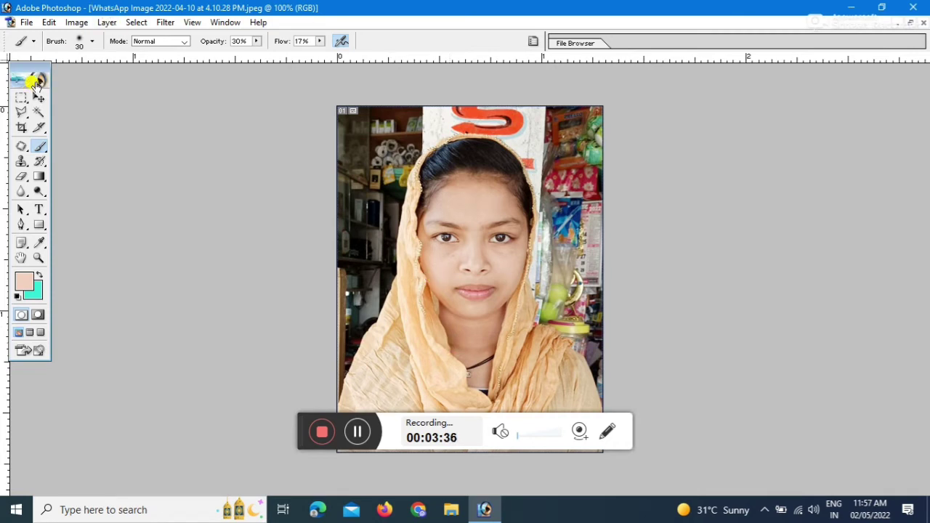
{"action": "left_click", "coordinate": [20, 113]}
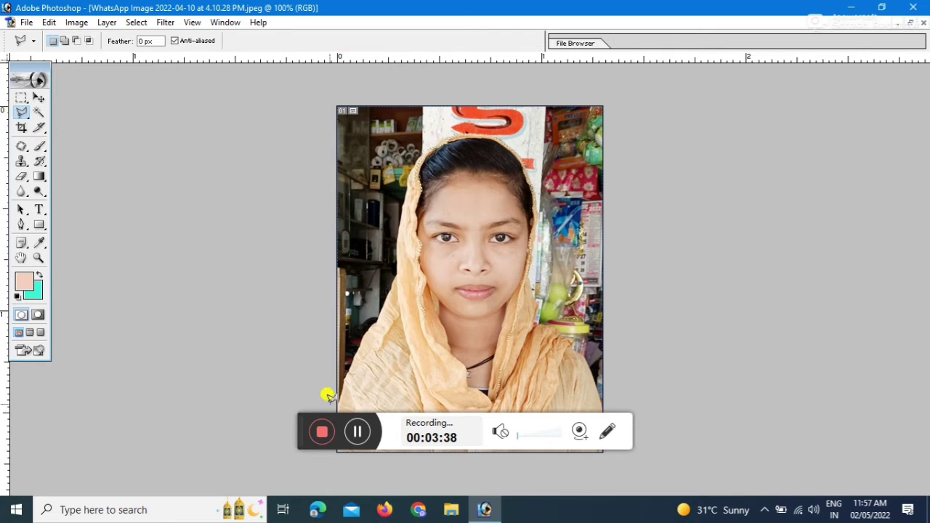
{"action": "left_click", "coordinate": [19, 113]}
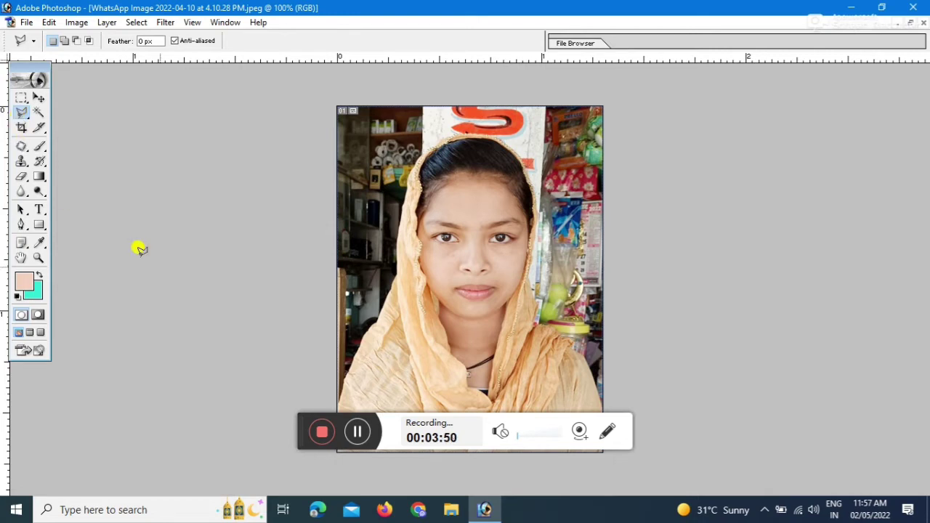
{"action": "left_click", "coordinate": [333, 400]}
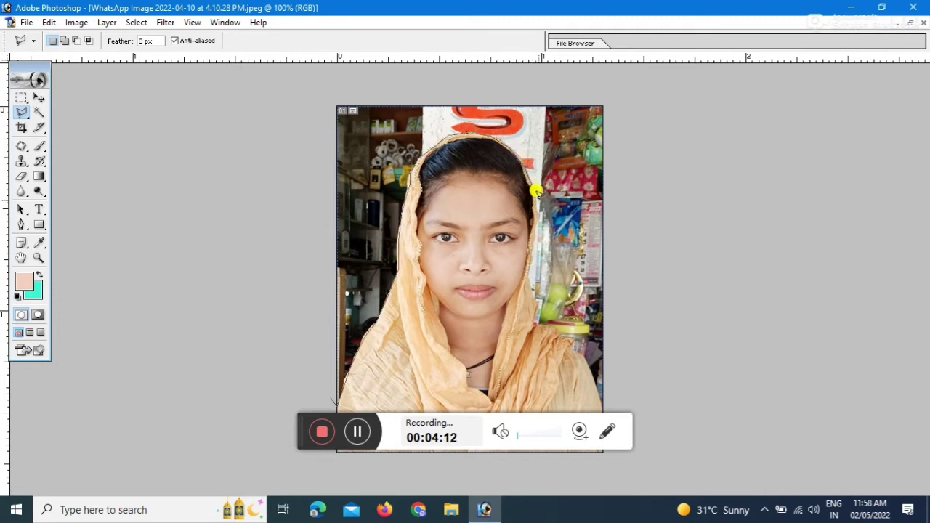
{"action": "mouse_move", "coordinate": [535, 189]}
{"action": "left_mouse_down"}
{"action": "mouse_move", "coordinate": [525, 264]}
{"action": "mouse_move", "coordinate": [539, 307]}
{"action": "left_mouse_up"}
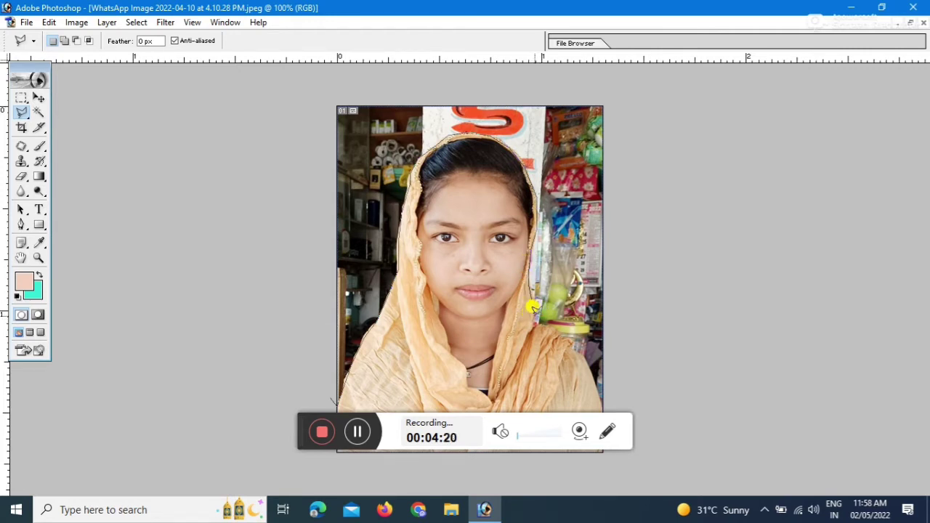
{"action": "mouse_move", "coordinate": [533, 307]}
{"action": "left_mouse_down"}
{"action": "mouse_move", "coordinate": [583, 351]}
{"action": "mouse_move", "coordinate": [602, 396]}
{"action": "mouse_move", "coordinate": [635, 175]}
{"action": "mouse_move", "coordinate": [623, 65]}
{"action": "mouse_move", "coordinate": [521, 89]}
{"action": "mouse_move", "coordinate": [238, 83]}
{"action": "mouse_move", "coordinate": [231, 171]}
{"action": "mouse_move", "coordinate": [272, 383]}
{"action": "mouse_move", "coordinate": [275, 393]}
{"action": "mouse_move", "coordinate": [277, 385]}
{"action": "mouse_move", "coordinate": [328, 389]}
{"action": "left_mouse_up"}
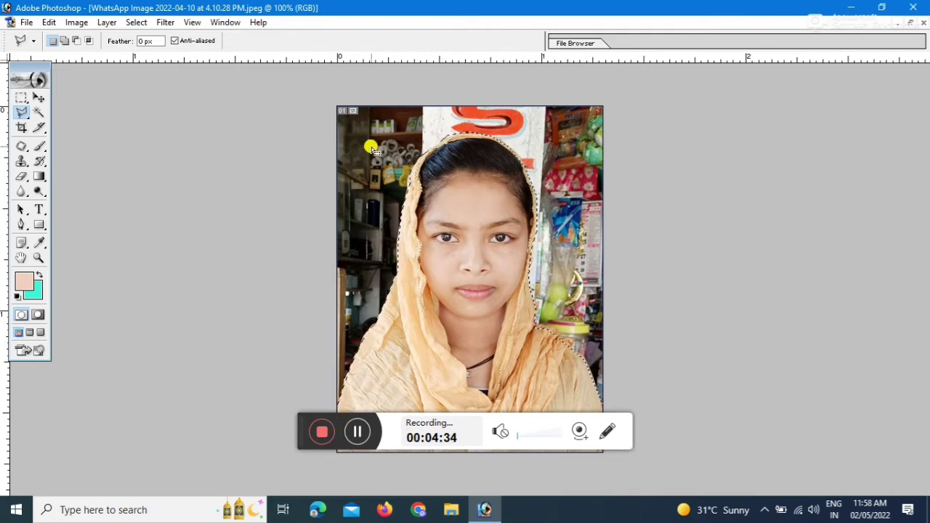
{"action": "key", "text": "Delete"}
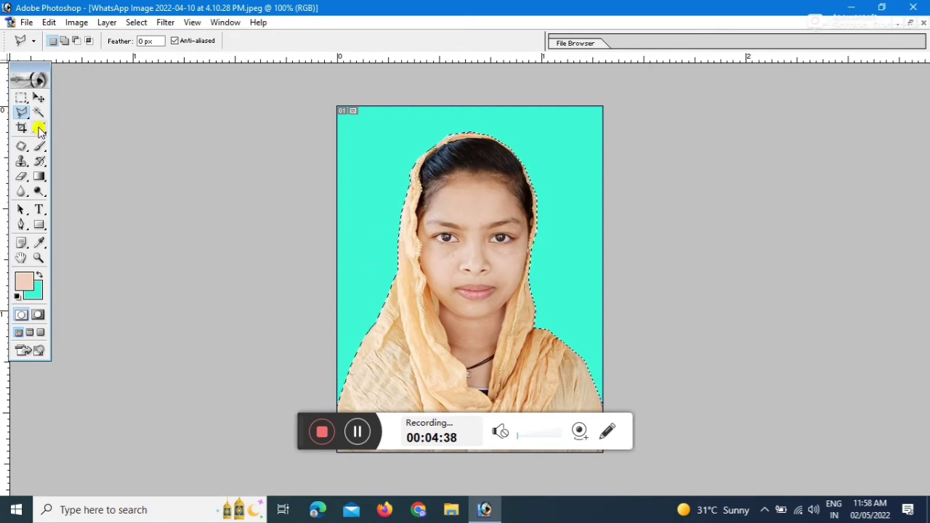
Step: Set the Brush's foreground color to near-black, 040404
{"action": "left_click", "coordinate": [39, 148]}
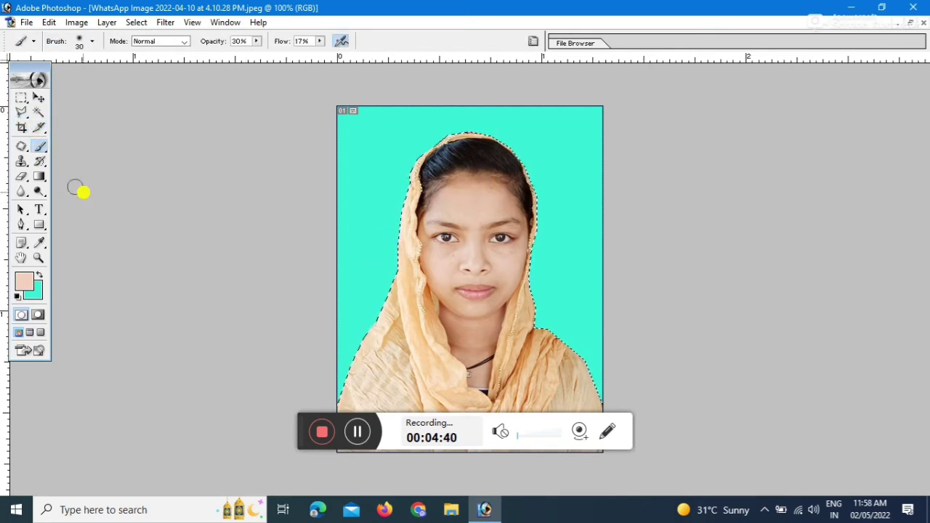
{"action": "left_click", "coordinate": [24, 279]}
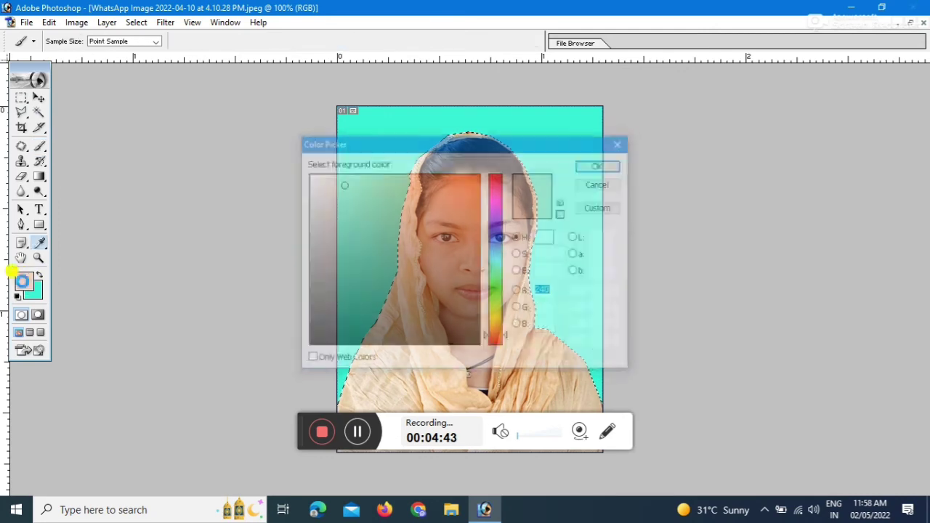
{"action": "left_click", "coordinate": [311, 341]}
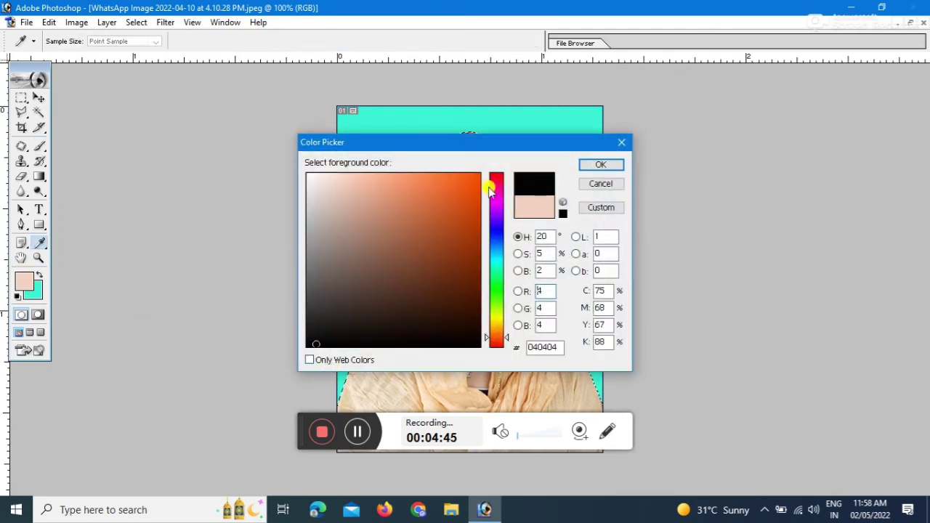
{"action": "left_click", "coordinate": [598, 165]}
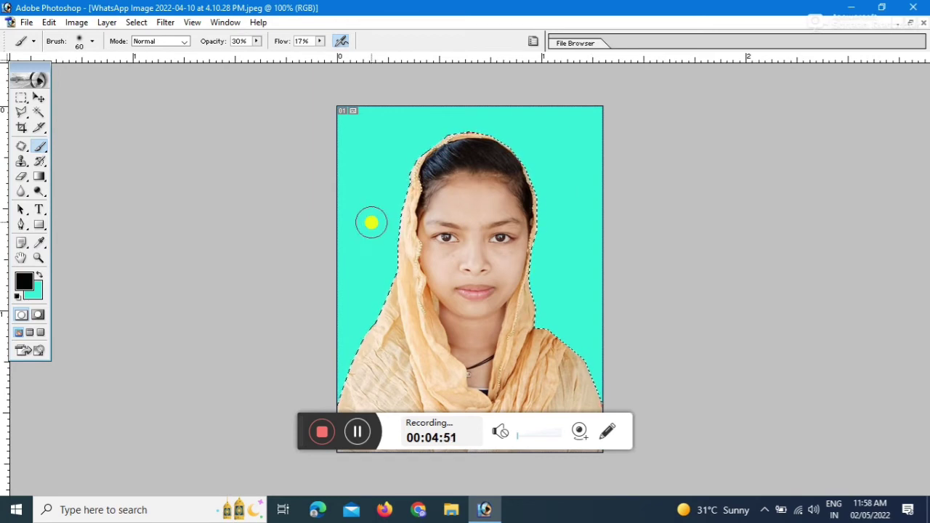
Step: Enlarge the brush to 400, darken the turquoise background softly on both sides of the subject, and deselect
{"action": "key", "text": "bracketright"}
{"action": "key", "text": "bracketright"}
{"action": "key", "text": "bracketright"}
{"action": "key", "text": "bracketright"}
{"action": "key", "text": "bracketright"}
{"action": "key", "text": "bracketright"}
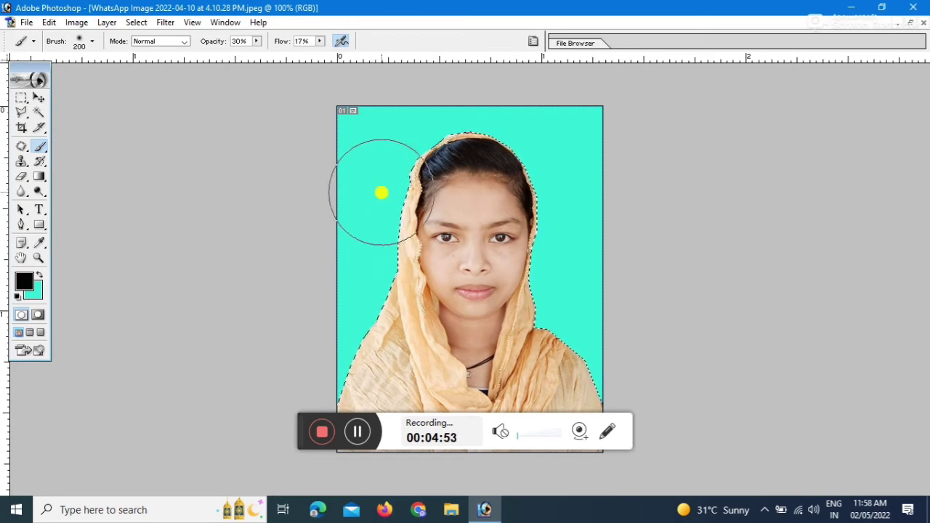
{"action": "mouse_move", "coordinate": [382, 166]}
{"action": "left_mouse_down"}
{"action": "mouse_move", "coordinate": [353, 248]}
{"action": "mouse_move", "coordinate": [366, 162]}
{"action": "mouse_move", "coordinate": [341, 316]}
{"action": "mouse_move", "coordinate": [362, 270]}
{"action": "mouse_move", "coordinate": [402, 116]}
{"action": "mouse_move", "coordinate": [429, 101]}
{"action": "mouse_move", "coordinate": [469, 106]}
{"action": "mouse_move", "coordinate": [519, 160]}
{"action": "mouse_move", "coordinate": [541, 187]}
{"action": "mouse_move", "coordinate": [552, 231]}
{"action": "left_mouse_up"}
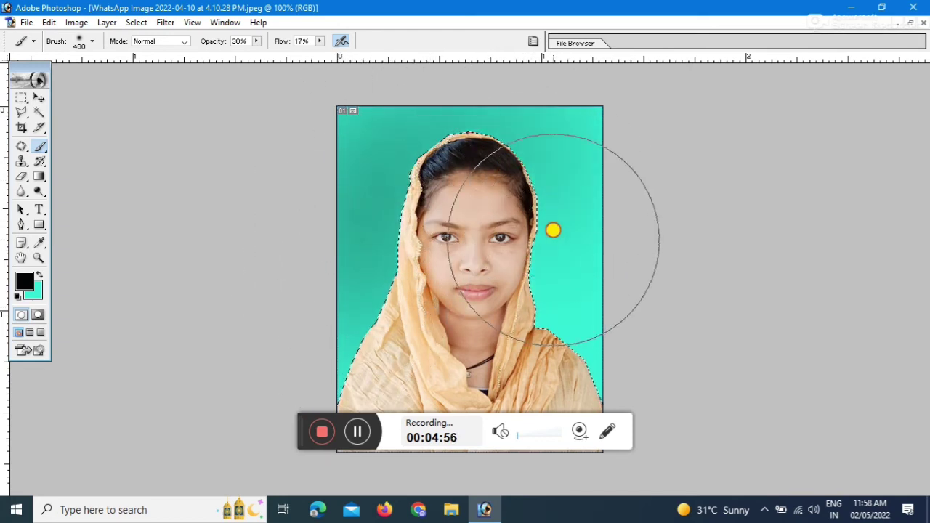
{"action": "mouse_move", "coordinate": [627, 291]}
{"action": "left_mouse_down"}
{"action": "mouse_move", "coordinate": [538, 113]}
{"action": "mouse_move", "coordinate": [494, 129]}
{"action": "mouse_move", "coordinate": [274, 99]}
{"action": "mouse_move", "coordinate": [311, 133]}
{"action": "mouse_move", "coordinate": [327, 253]}
{"action": "mouse_move", "coordinate": [338, 250]}
{"action": "mouse_move", "coordinate": [345, 318]}
{"action": "mouse_move", "coordinate": [335, 371]}
{"action": "mouse_move", "coordinate": [393, 373]}
{"action": "mouse_move", "coordinate": [564, 346]}
{"action": "mouse_move", "coordinate": [605, 356]}
{"action": "mouse_move", "coordinate": [612, 128]}
{"action": "mouse_move", "coordinate": [611, 138]}
{"action": "mouse_move", "coordinate": [447, 136]}
{"action": "mouse_move", "coordinate": [339, 170]}
{"action": "mouse_move", "coordinate": [323, 270]}
{"action": "mouse_move", "coordinate": [345, 361]}
{"action": "mouse_move", "coordinate": [364, 166]}
{"action": "mouse_move", "coordinate": [395, 148]}
{"action": "mouse_move", "coordinate": [593, 292]}
{"action": "left_mouse_up"}
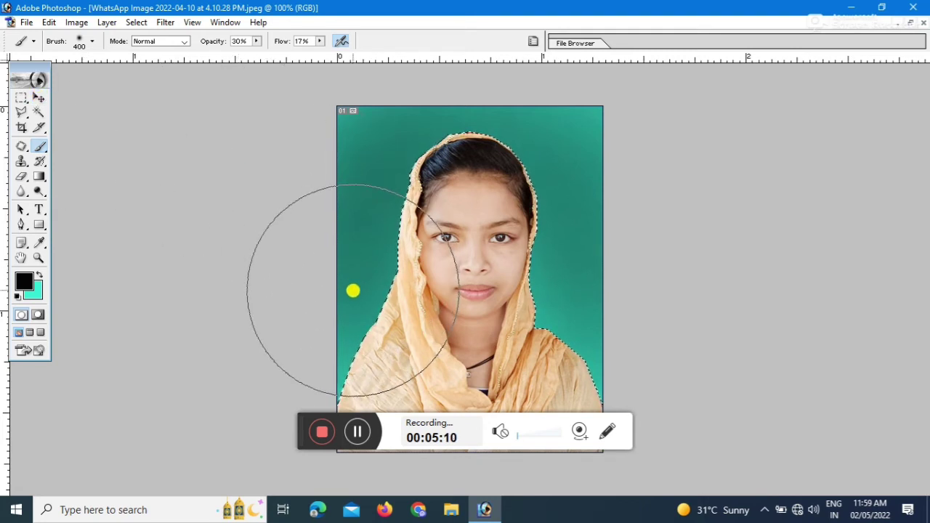
{"action": "left_click", "coordinate": [38, 112]}
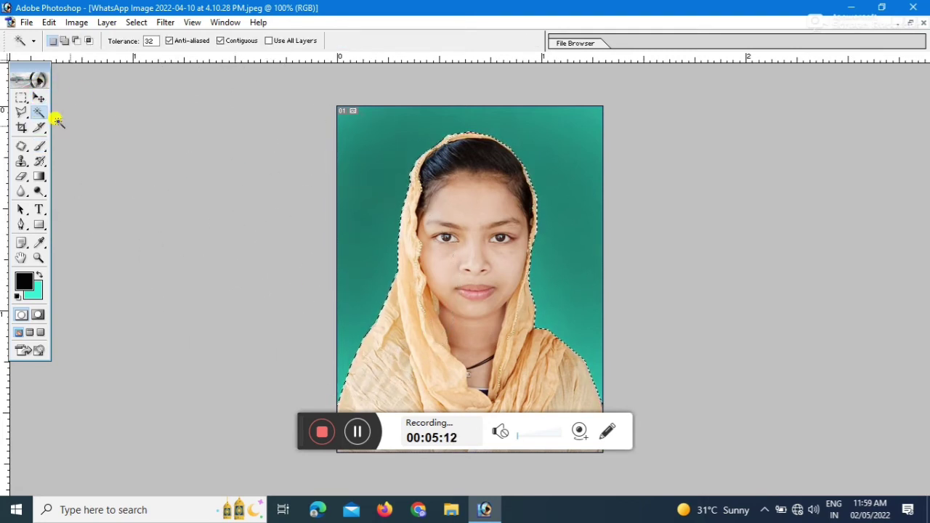
{"action": "left_click", "coordinate": [361, 172]}
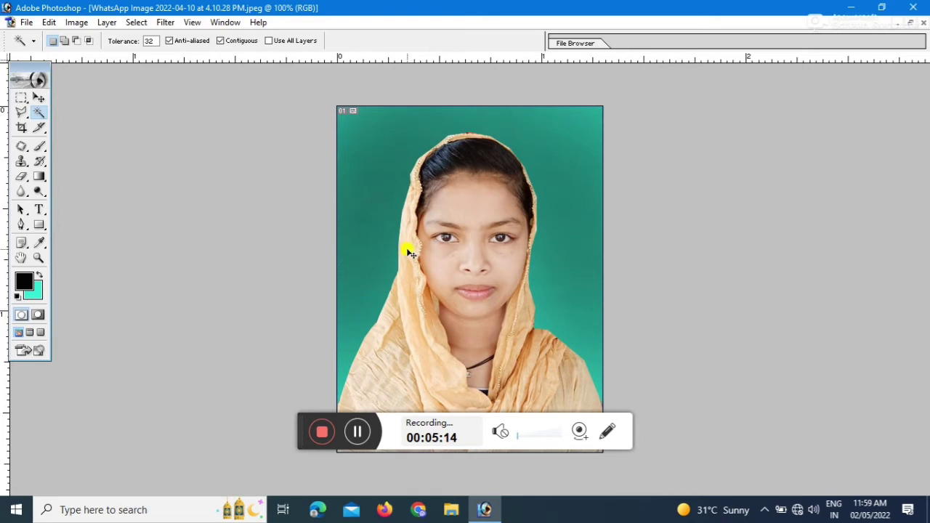
Step: Rotate the whole passport photo's canvas 90° clockwise
{"action": "key", "text": "ctrl+minus"}
{"action": "key", "text": "ctrl+minus"}
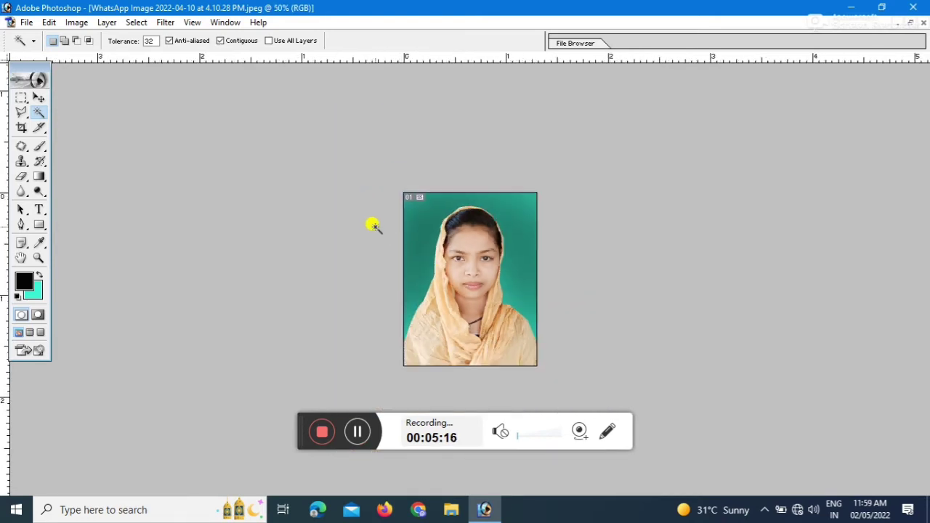
{"action": "left_click", "coordinate": [78, 23]}
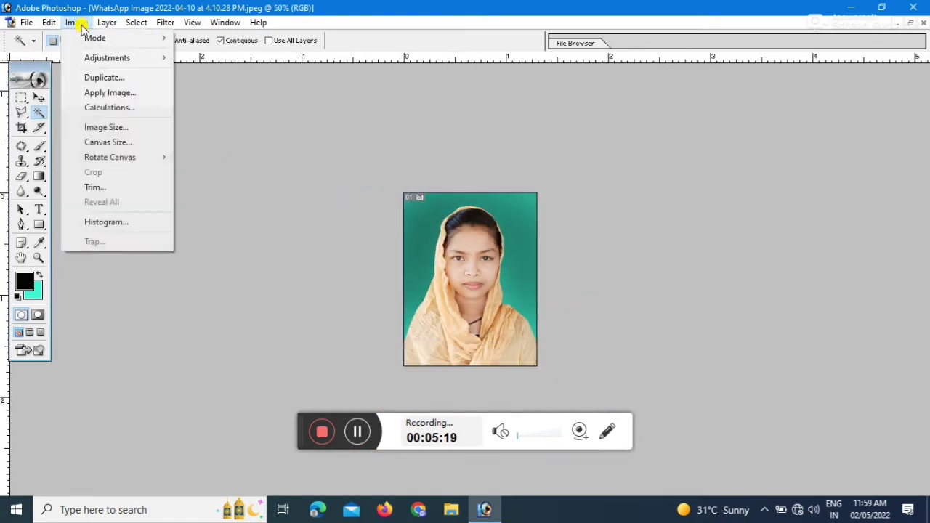
{"action": "mouse_move", "coordinate": [124, 155]}
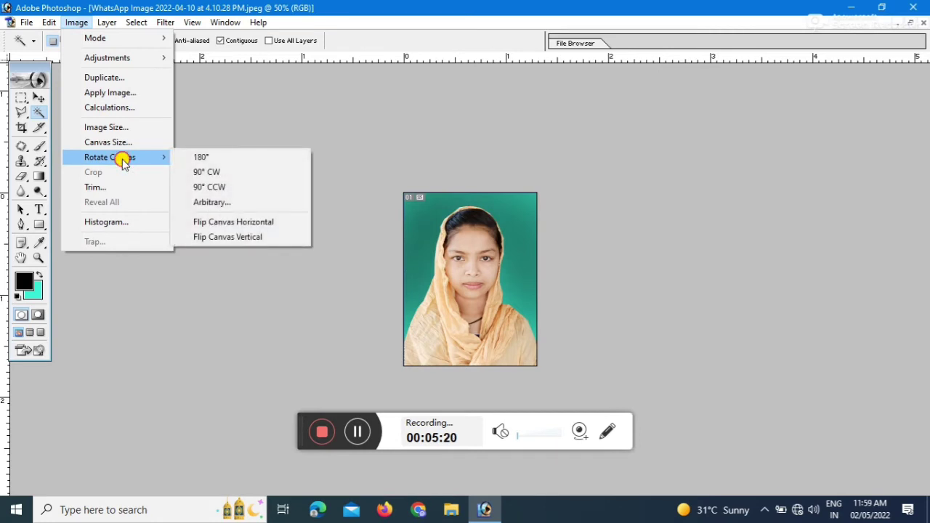
{"action": "left_click", "coordinate": [209, 175]}
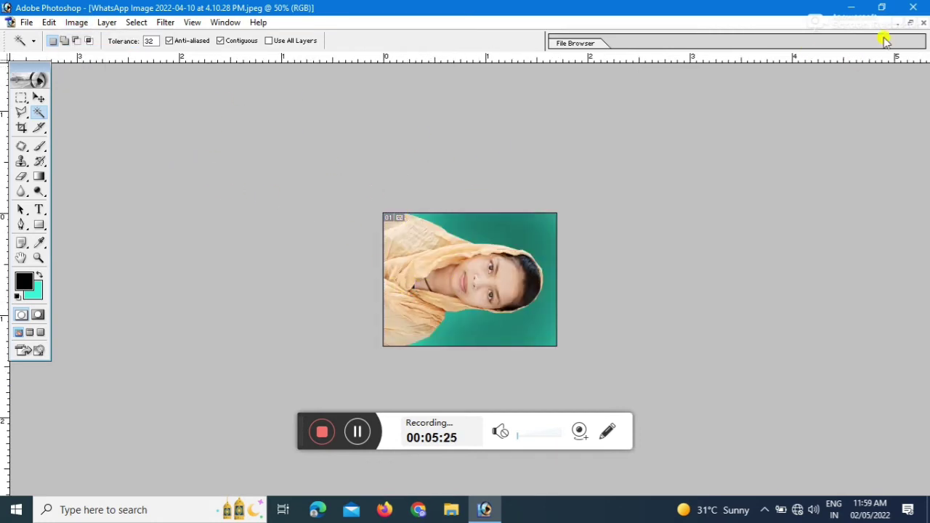
Step: Create a white A4 RGB document, 210 × 297 mm at 300 pixels/inch, and place its window beside the floating photo window
{"action": "left_click", "coordinate": [917, 23]}
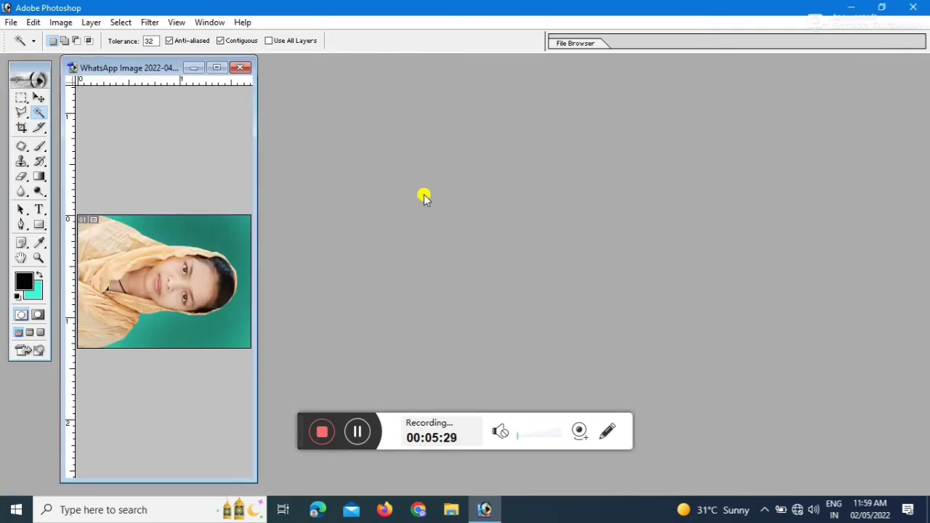
{"action": "key", "text": "ctrl+n"}
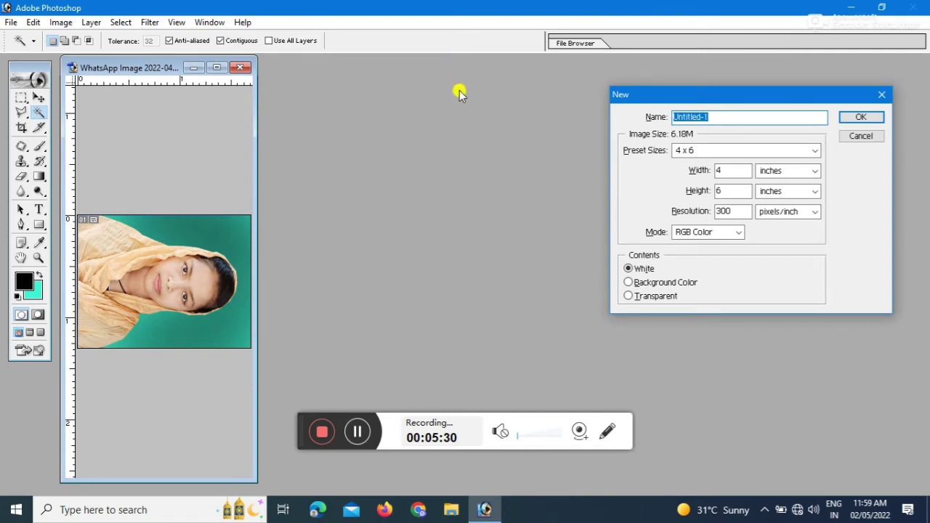
{"action": "left_click", "coordinate": [712, 149]}
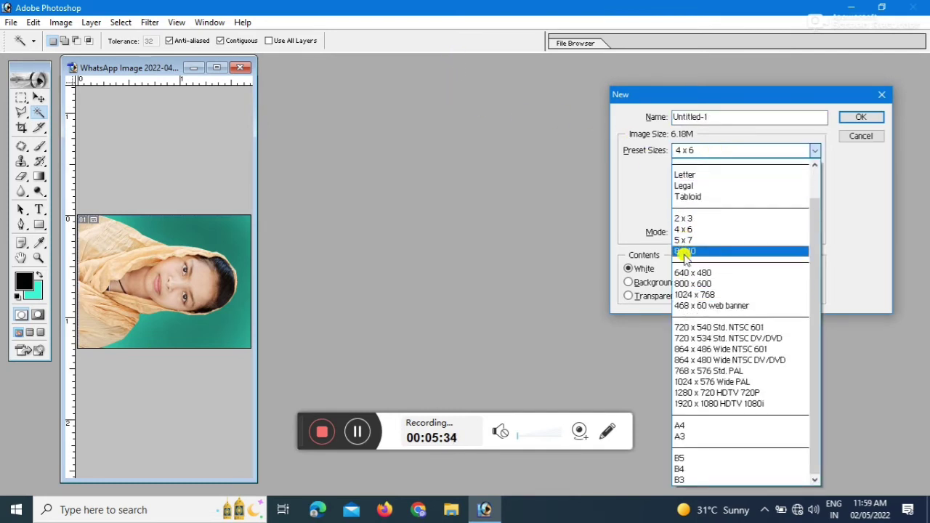
{"action": "left_click", "coordinate": [681, 433]}
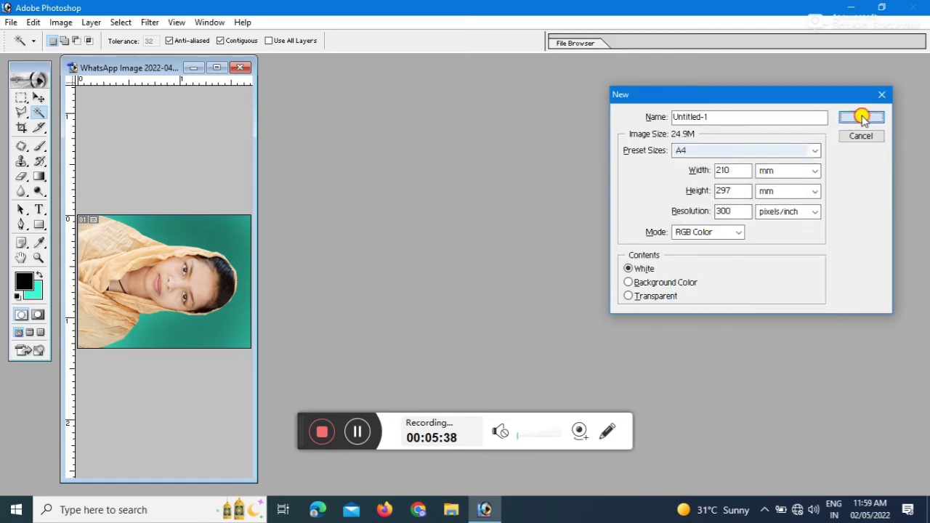
{"action": "left_click", "coordinate": [863, 118]}
{"action": "left_click_drag", "start_coordinate": [252, 68], "coordinate": [717, 74]}
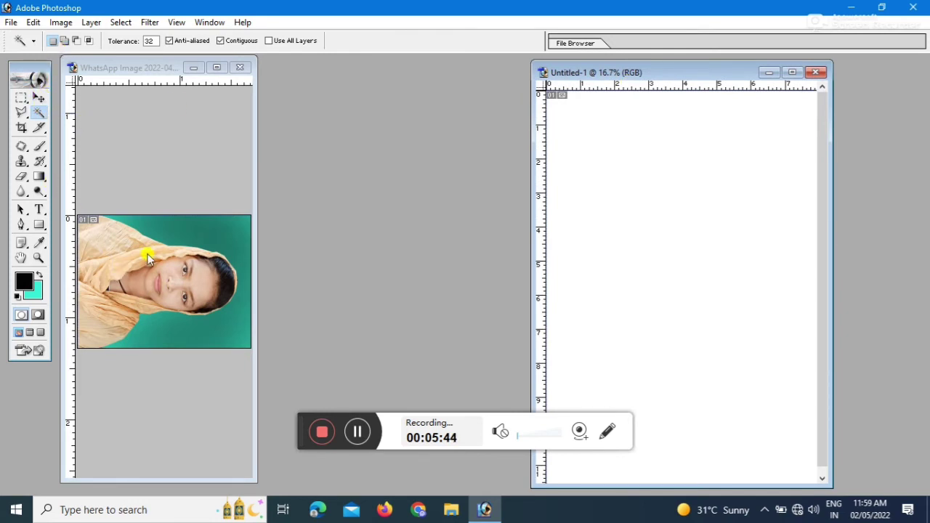
Step: Copy the rotated photo into the A4 document and place it near the page's upper-left corner
{"action": "left_click", "coordinate": [38, 97]}
{"action": "left_click_drag", "start_coordinate": [165, 305], "coordinate": [672, 196]}
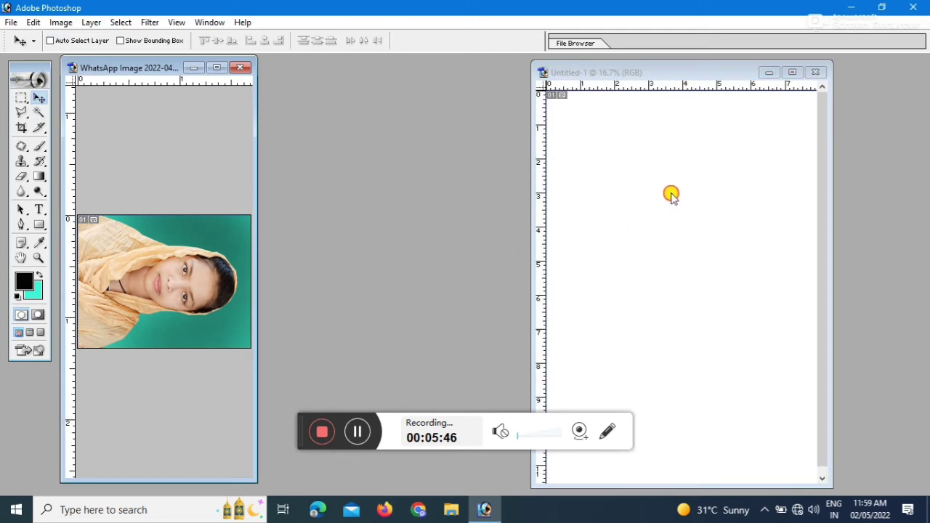
{"action": "left_click_drag", "start_coordinate": [174, 245], "coordinate": [586, 127]}
Step: Add a 5 px black centered stroke around the placed photo and duplicate it into a row of four across the page
{"action": "left_click", "coordinate": [34, 22]}
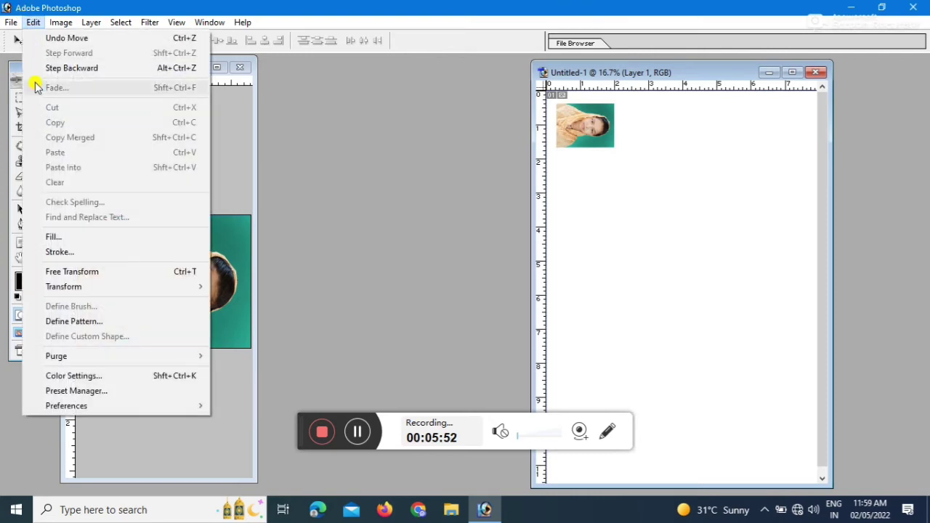
{"action": "left_click", "coordinate": [55, 252]}
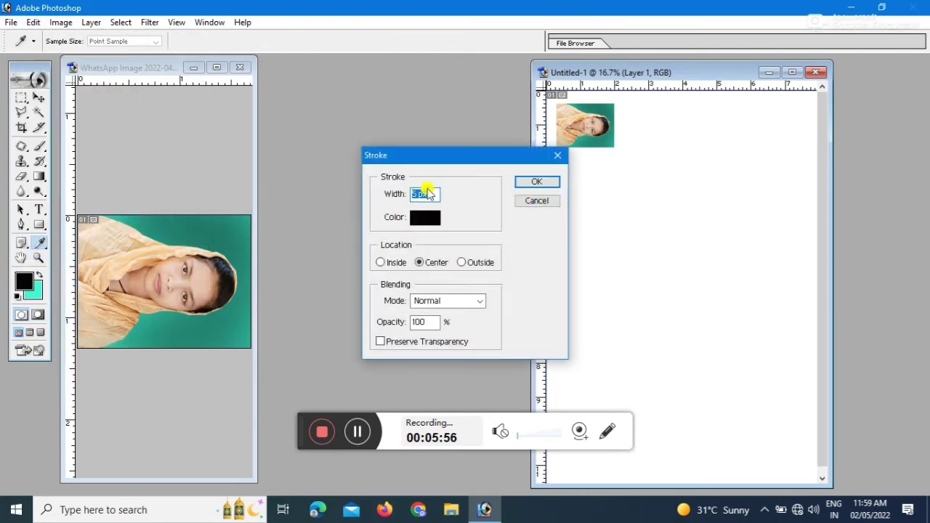
{"action": "left_click", "coordinate": [545, 182]}
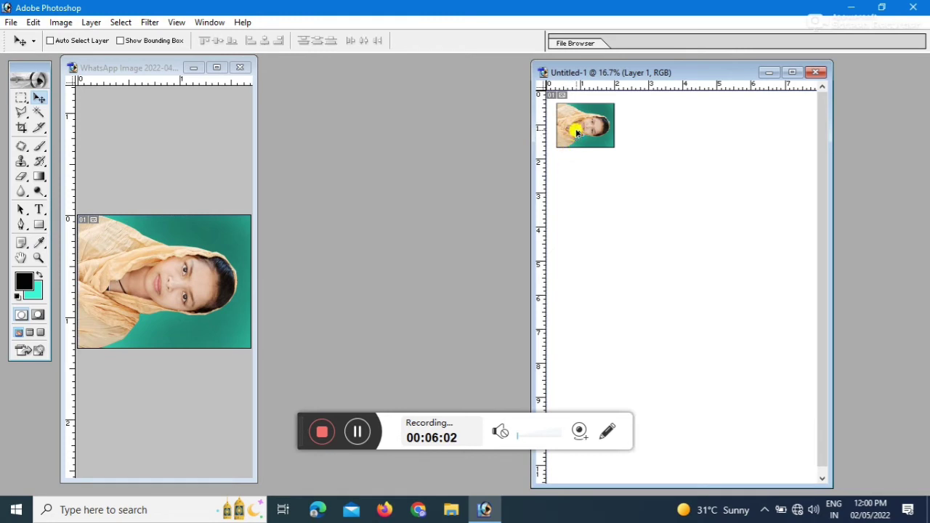
{"action": "left_click_drag", "start_coordinate": [581, 132], "coordinate": [767, 130]}
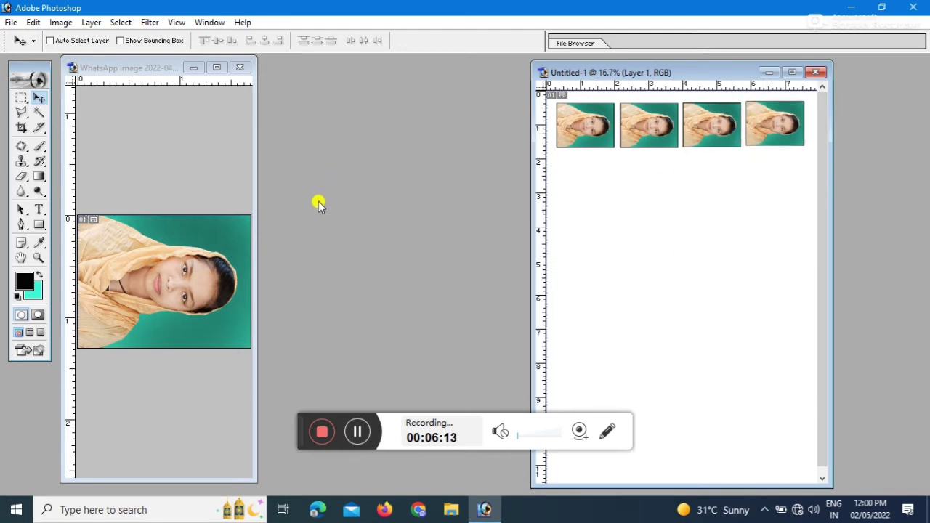
Step: Create a white 4 x 6 inch RGB document at 300 pixels/inch and move its window over the A4 document
{"action": "key", "text": "ctrl+n"}
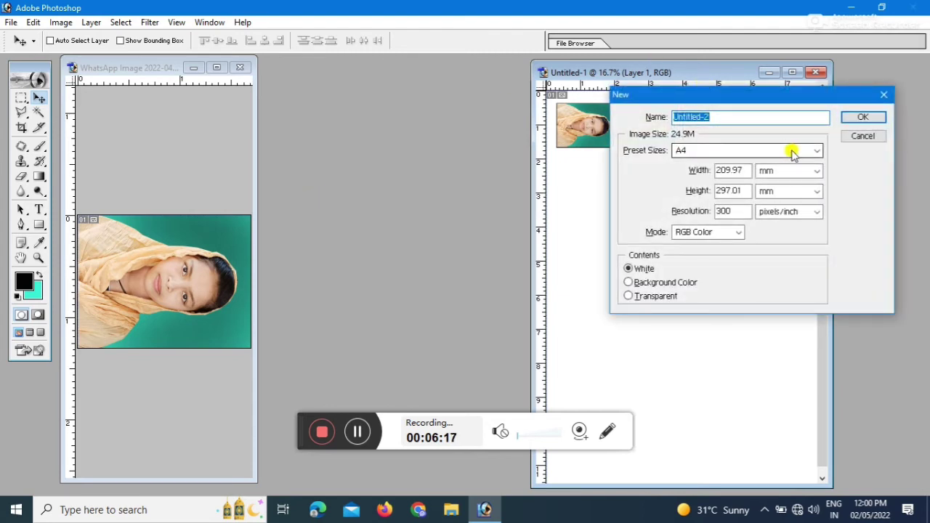
{"action": "left_click", "coordinate": [720, 152]}
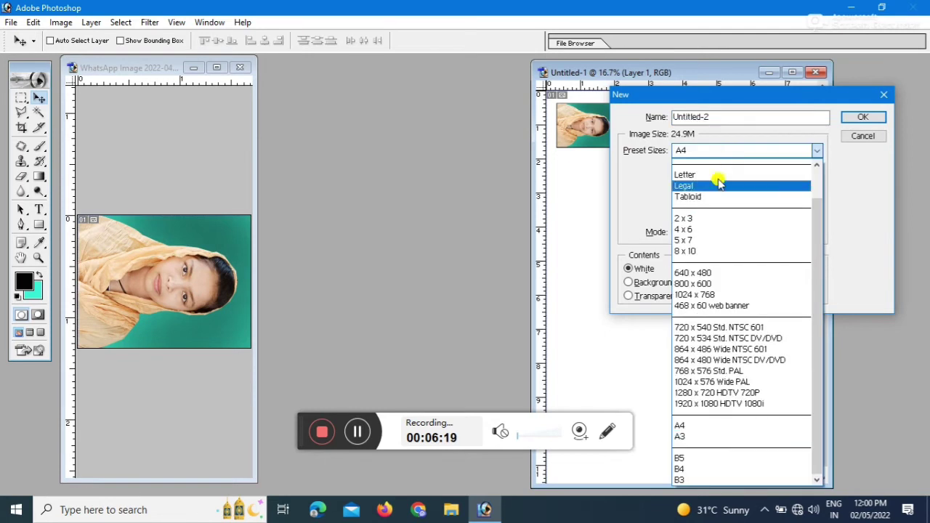
{"action": "left_click", "coordinate": [694, 229]}
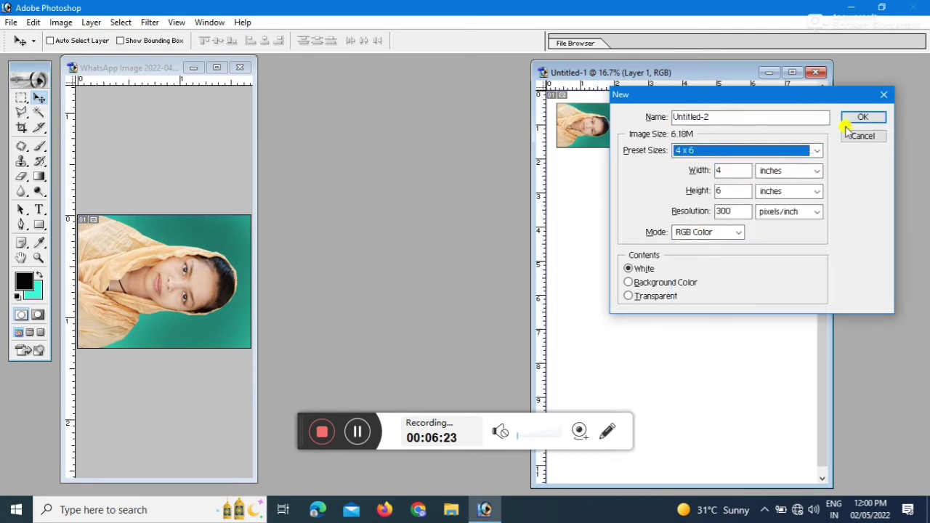
{"action": "left_click", "coordinate": [879, 117]}
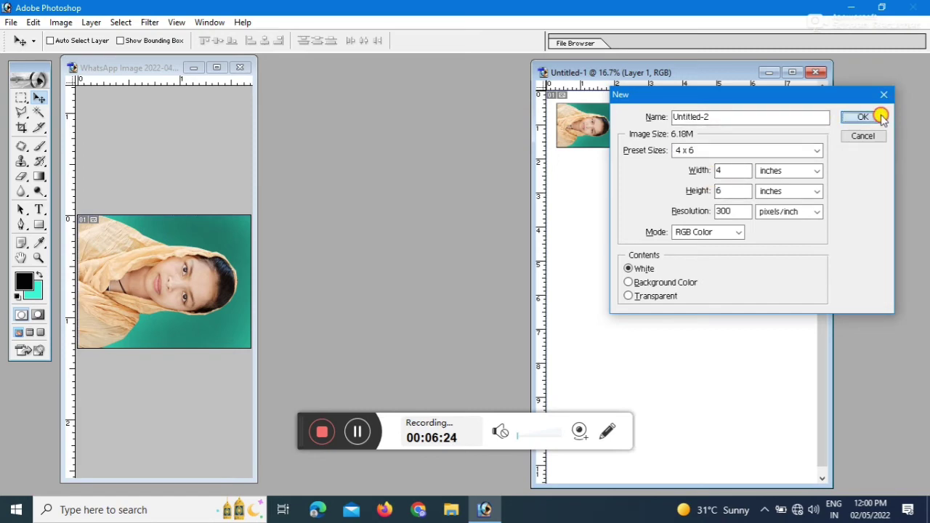
{"action": "left_click_drag", "start_coordinate": [218, 79], "coordinate": [694, 95]}
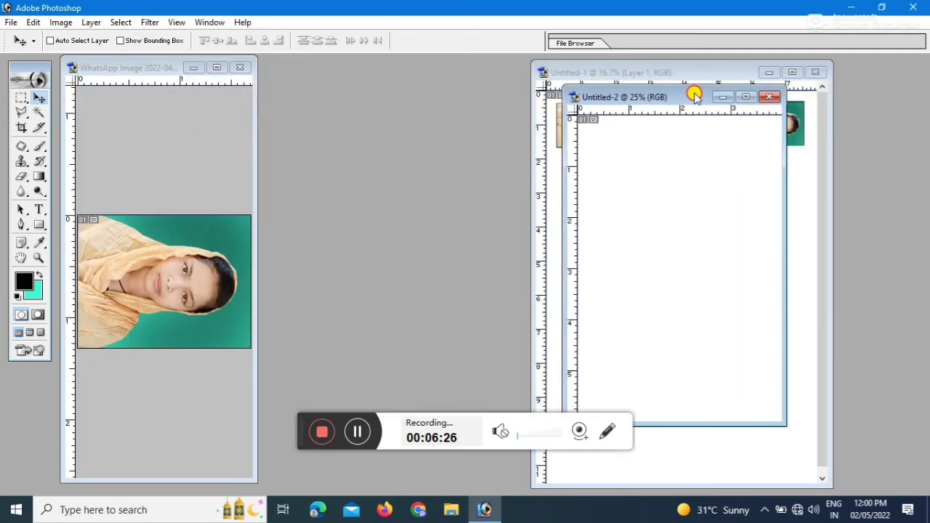
Step: Copy the rotated photo into the 4 x 6 document near its upper-left corner and add a black stroke around it
{"action": "left_click", "coordinate": [127, 269]}
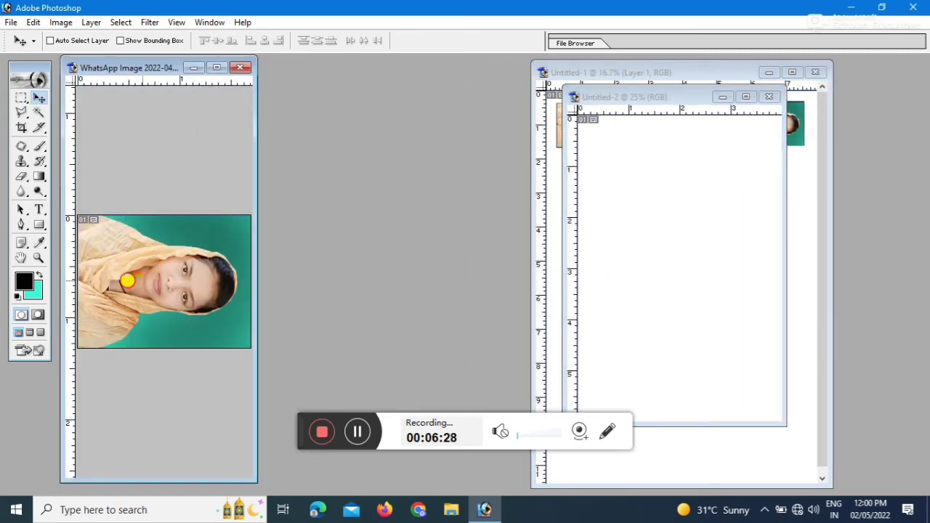
{"action": "left_click_drag", "start_coordinate": [127, 280], "coordinate": [607, 162]}
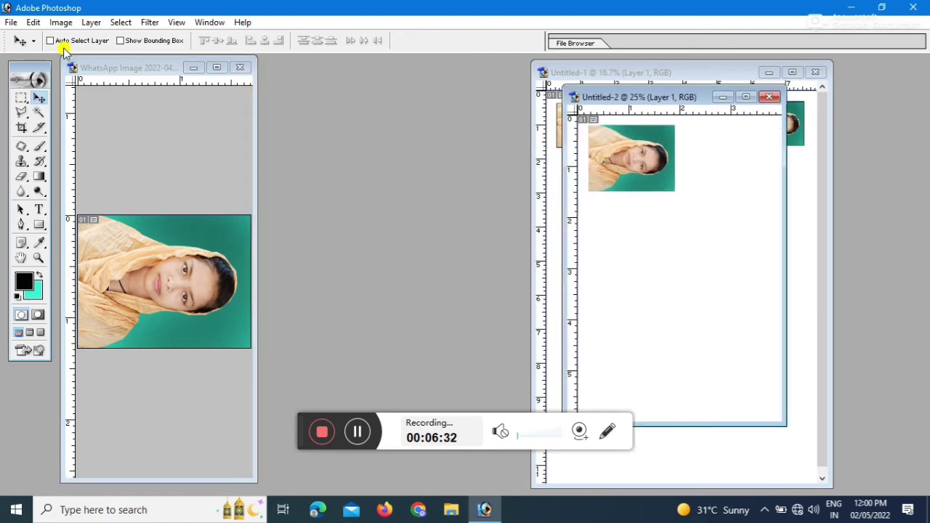
{"action": "left_click", "coordinate": [33, 22]}
{"action": "left_click", "coordinate": [193, 250]}
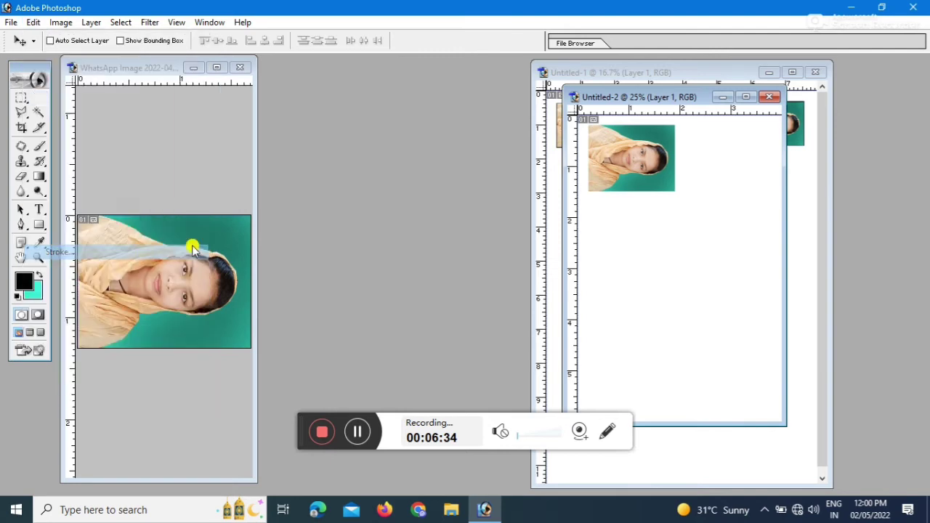
{"action": "left_click", "coordinate": [536, 181]}
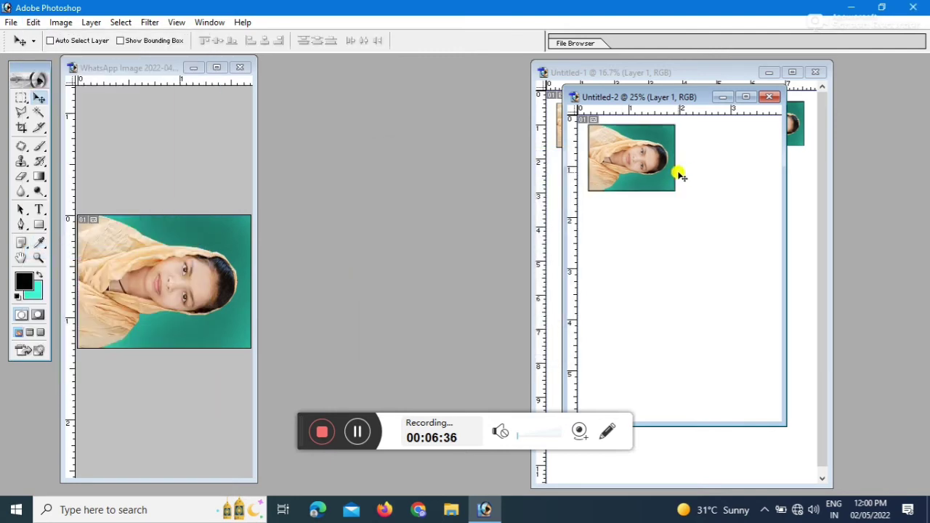
Step: Duplicate the outlined photo to fill the 4 x 6 sheet with two columns of four evenly spaced copies
{"action": "left_click_drag", "start_coordinate": [619, 154], "coordinate": [721, 377]}
{"action": "left_click_drag", "start_coordinate": [720, 378], "coordinate": [625, 379]}
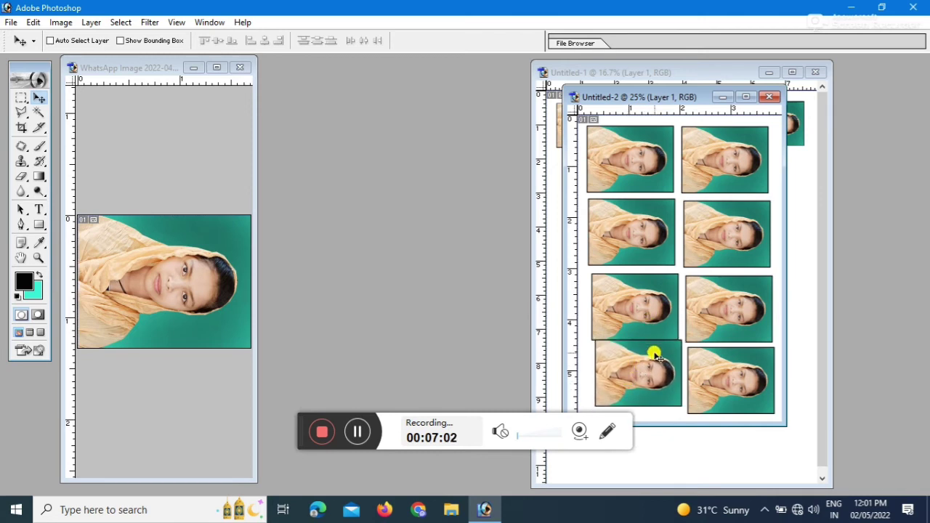
{"action": "left_click_drag", "start_coordinate": [652, 344], "coordinate": [650, 366]}
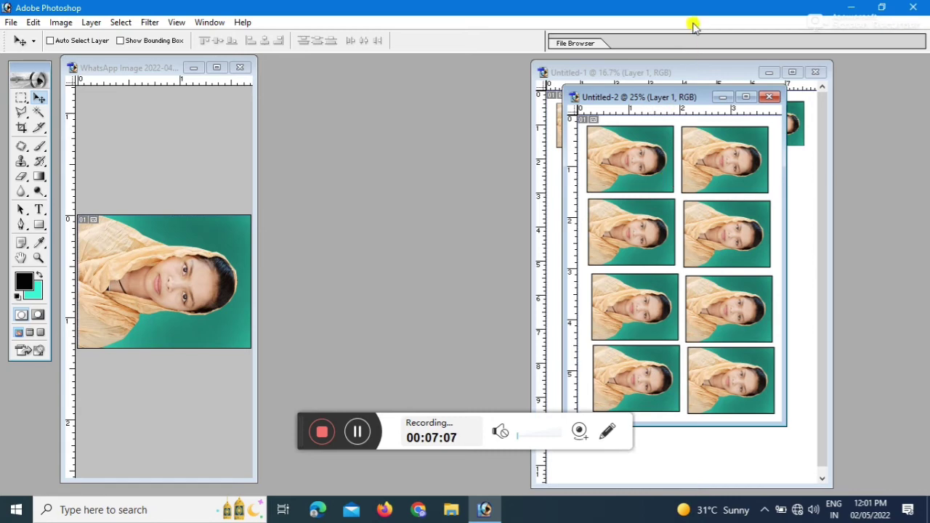
Step: Maximize the 4 x 6 document and send it to print with Scale to Fit Media enabled
{"action": "left_click_drag", "start_coordinate": [676, 101], "coordinate": [457, 73]}
{"action": "double_click", "coordinate": [457, 72]}
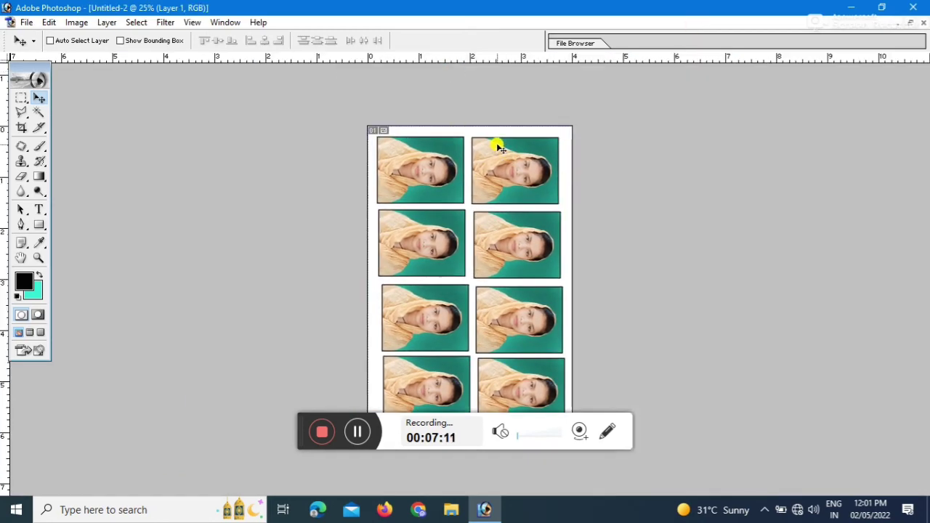
{"action": "key", "text": "ctrl+p"}
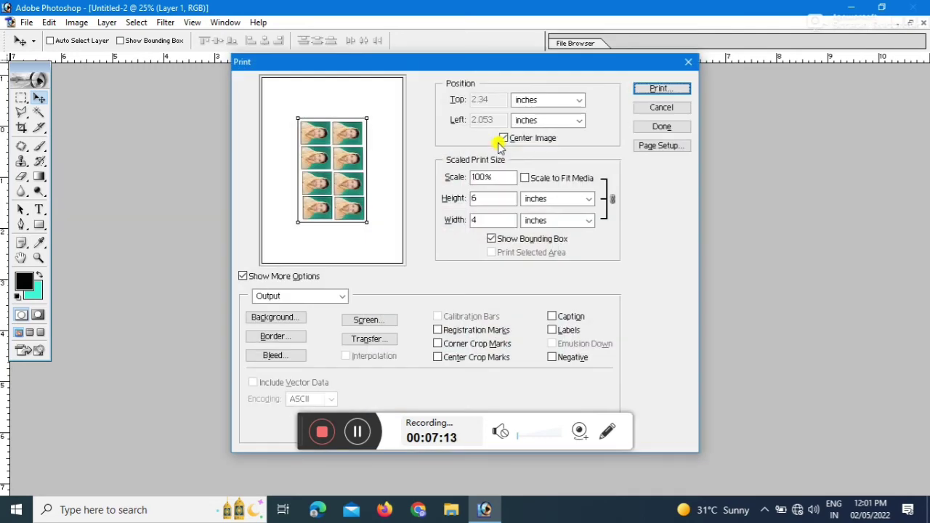
{"action": "left_click", "coordinate": [534, 178]}
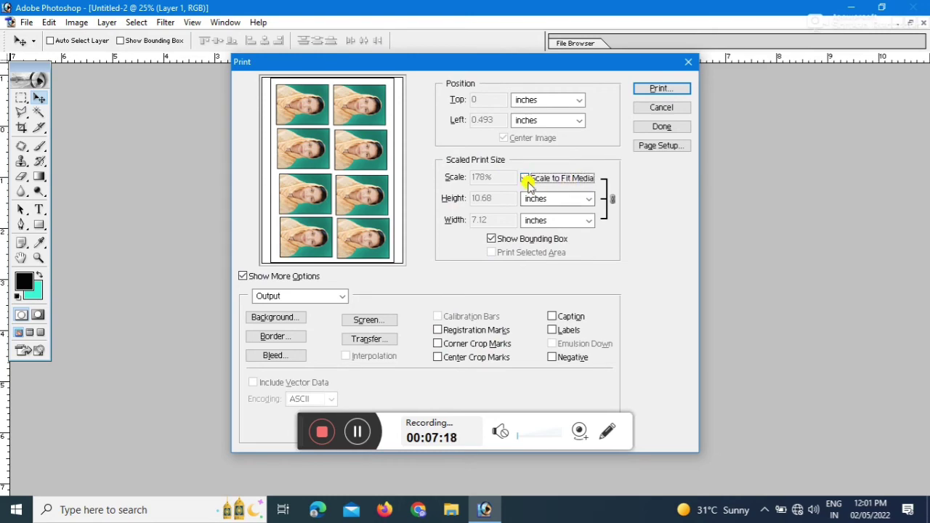
{"action": "left_click", "coordinate": [655, 88]}
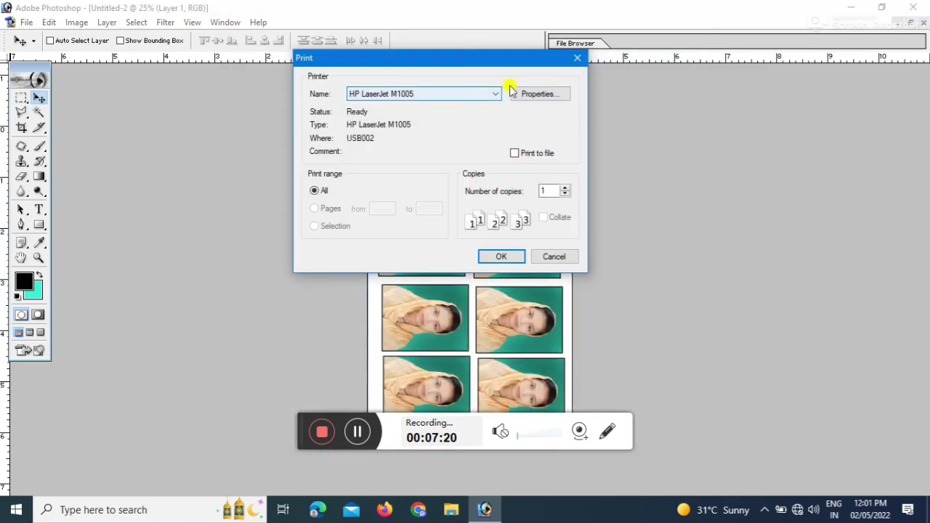
Step: Check the HP LaserJet M1005 properties, close them without changes, and choose the Canon G2010 series as the printer
{"action": "left_click", "coordinate": [530, 95]}
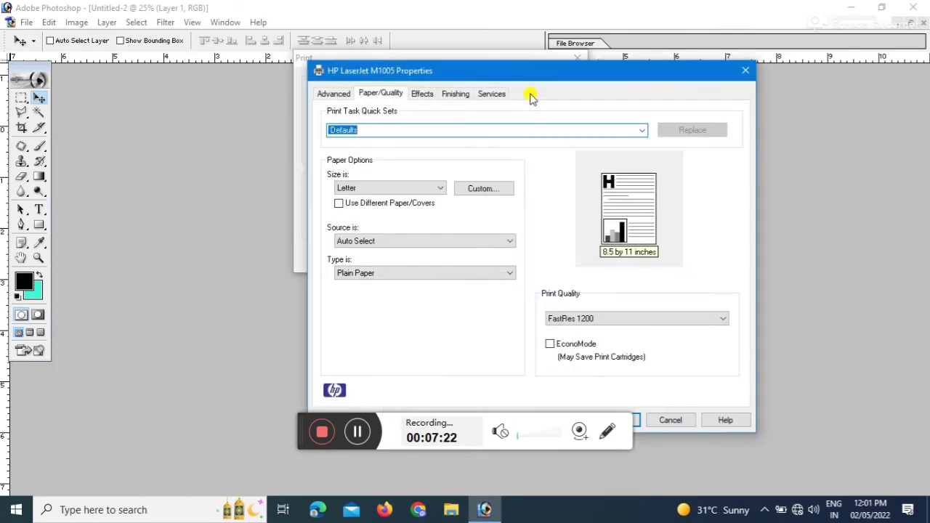
{"action": "left_click", "coordinate": [746, 70]}
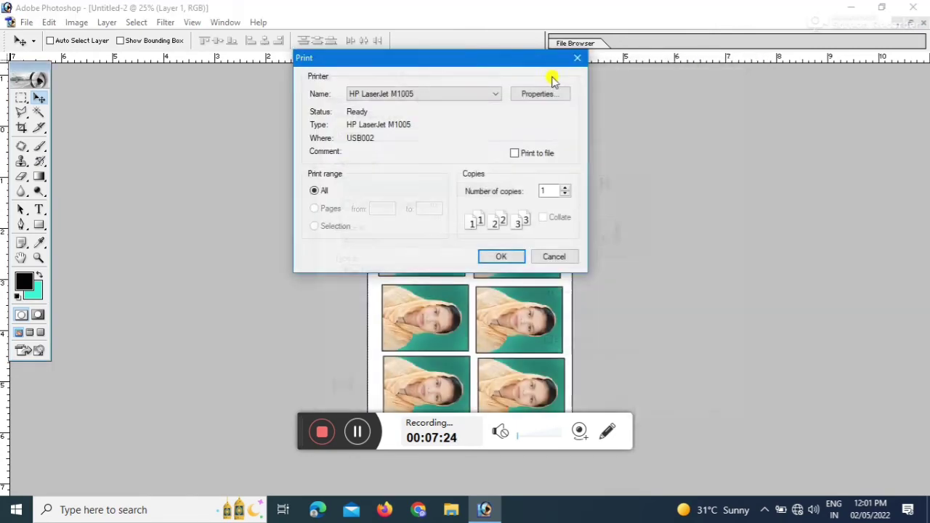
{"action": "left_click", "coordinate": [452, 97]}
{"action": "left_click", "coordinate": [362, 115]}
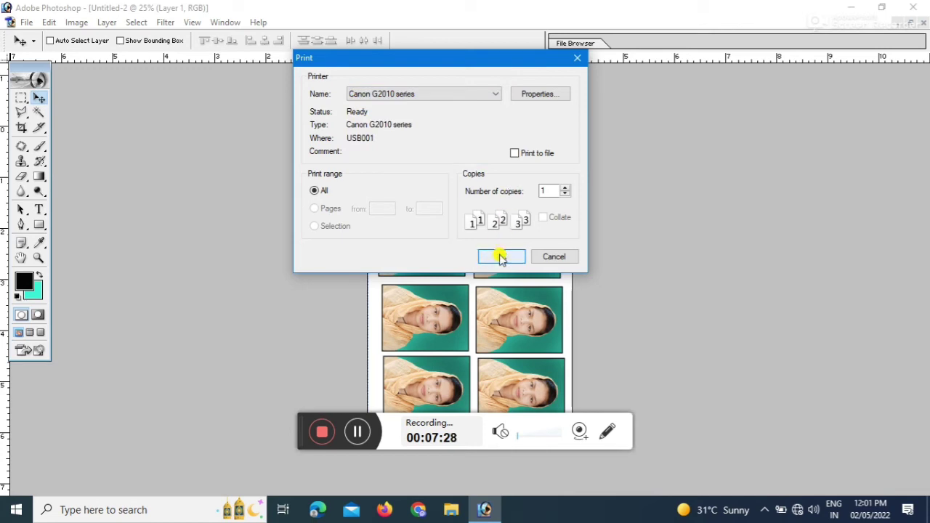
Step: Set the Canon printer's media type to Photo Paper Plus Glossy II and its print quality to High
{"action": "left_click", "coordinate": [521, 94]}
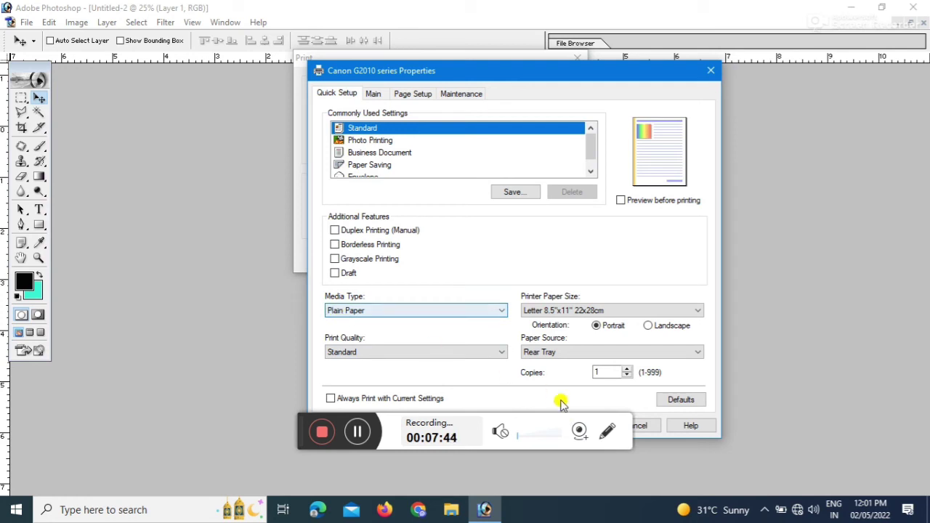
{"action": "left_click", "coordinate": [606, 433]}
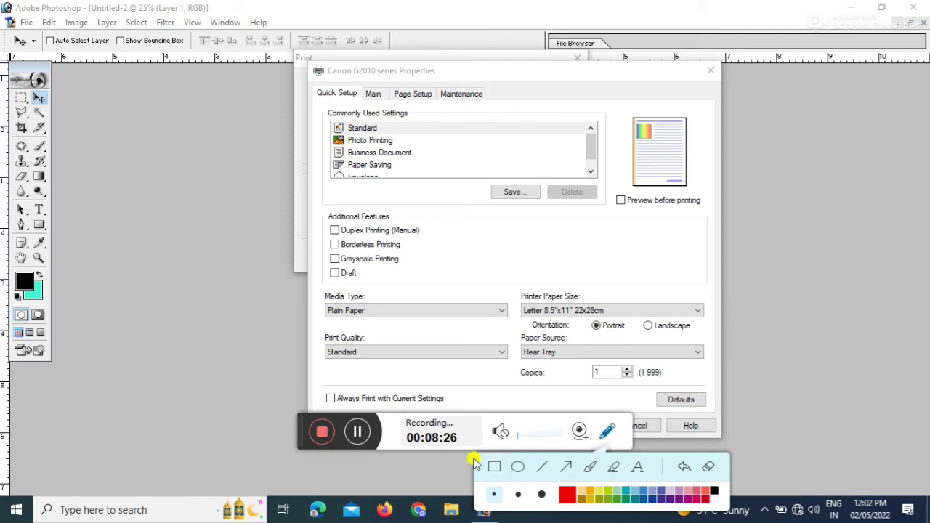
{"action": "left_click", "coordinate": [353, 311]}
{"action": "mouse_move", "coordinate": [371, 342]}
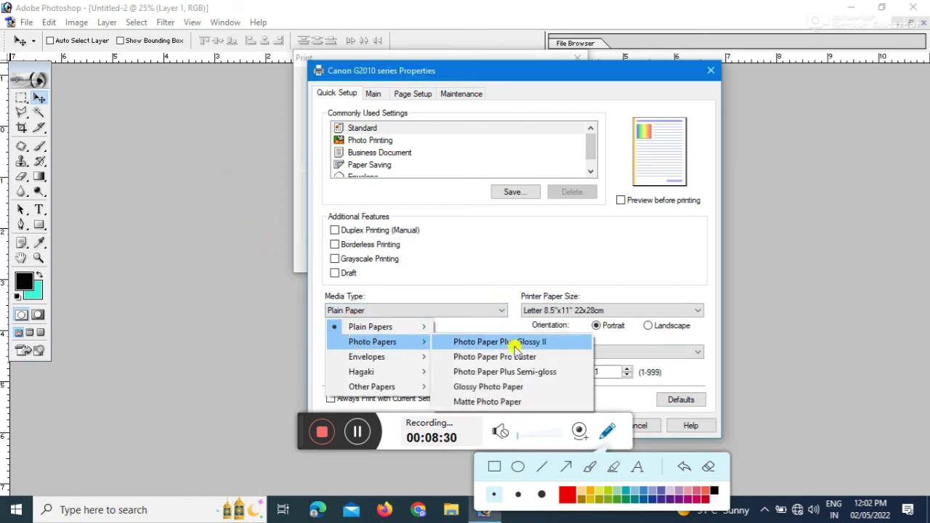
{"action": "left_click", "coordinate": [523, 342]}
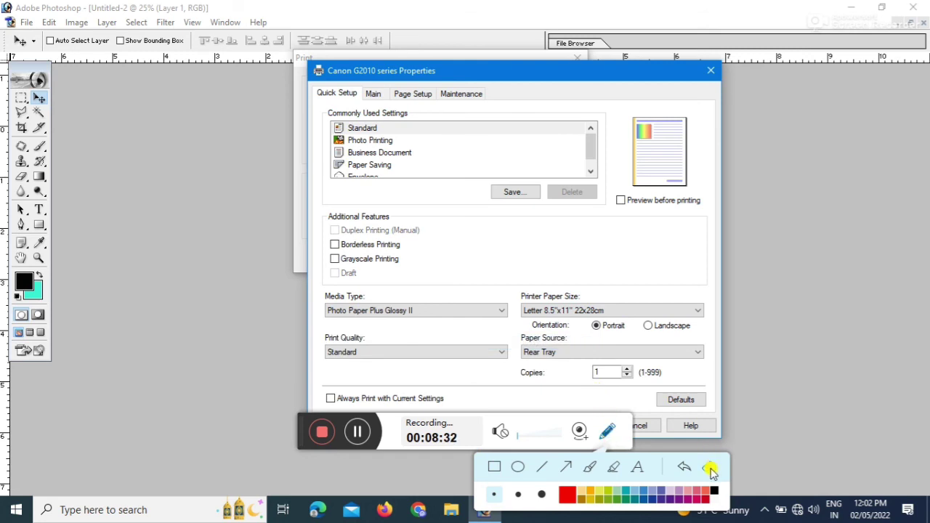
{"action": "left_click", "coordinate": [607, 433]}
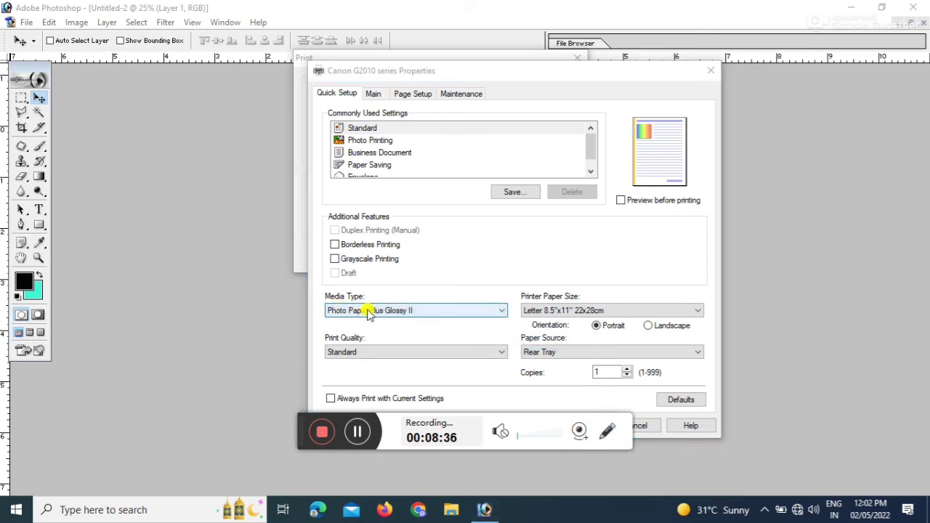
{"action": "left_click", "coordinate": [343, 351]}
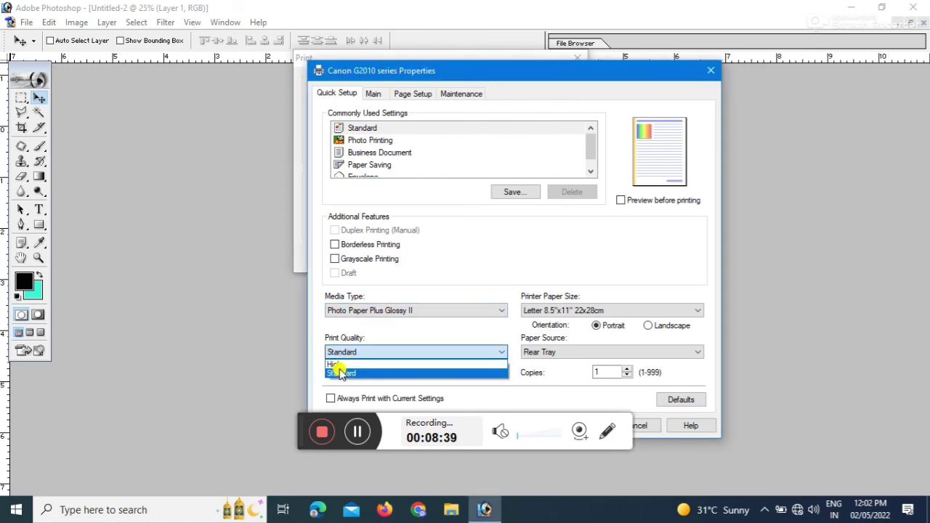
{"action": "left_click", "coordinate": [336, 364]}
Step: Set the printer paper size to 4"x6" 10x15cm and apply the printer properties
{"action": "left_click", "coordinate": [542, 313]}
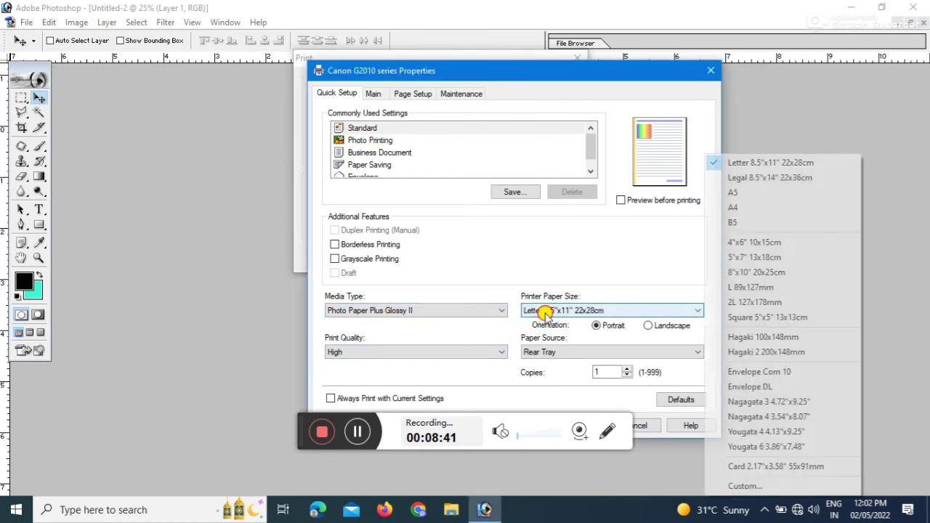
{"action": "left_click", "coordinate": [738, 245]}
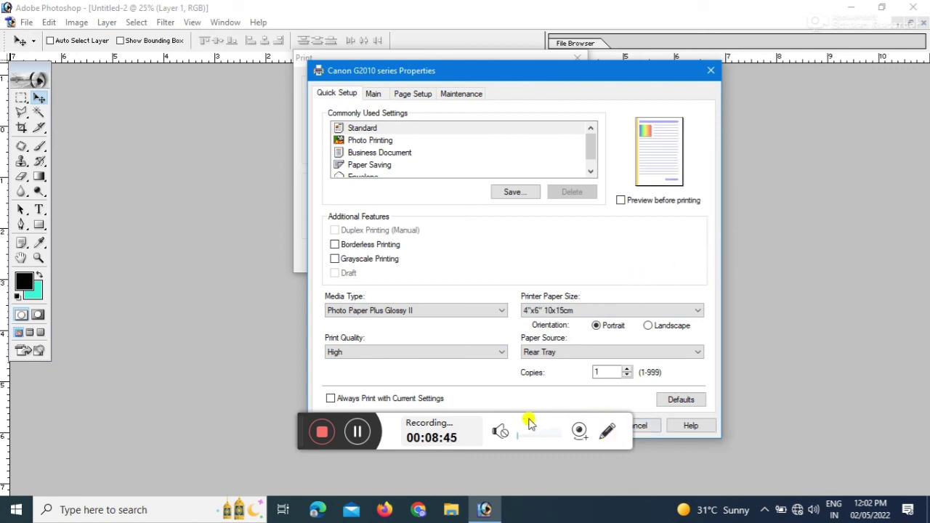
{"action": "left_click", "coordinate": [314, 431]}
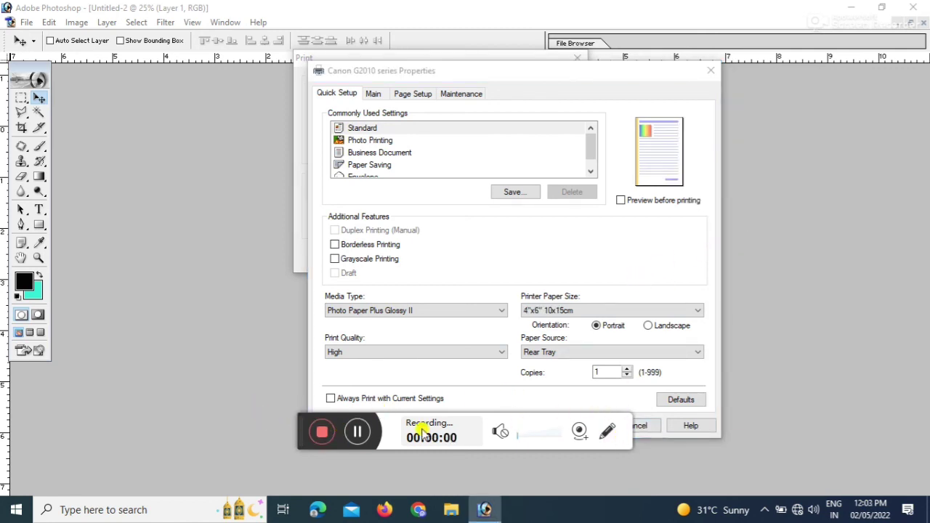
{"action": "left_click_drag", "start_coordinate": [302, 418], "coordinate": [303, 460]}
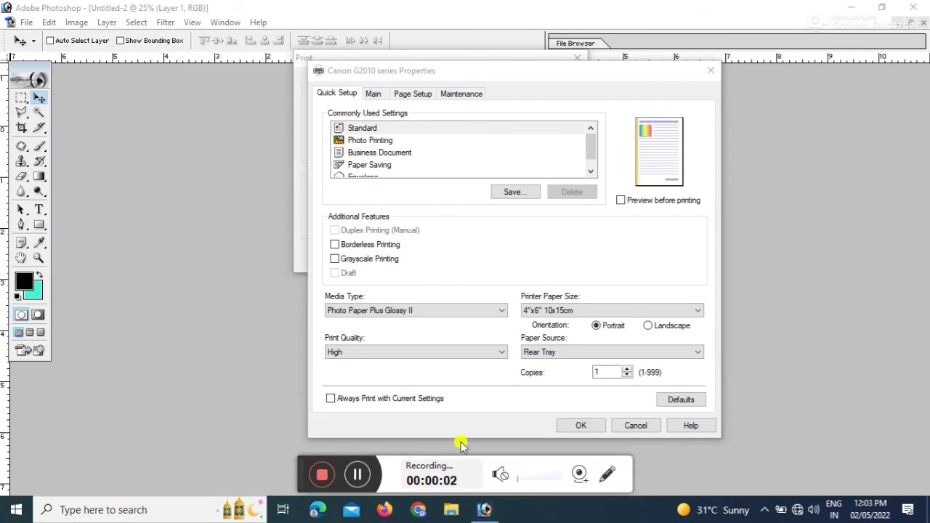
{"action": "left_click", "coordinate": [582, 426]}
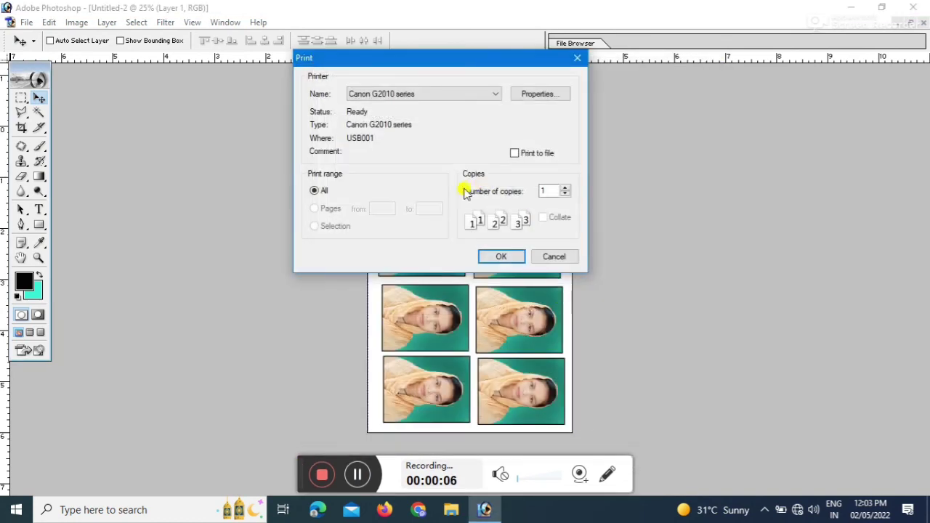